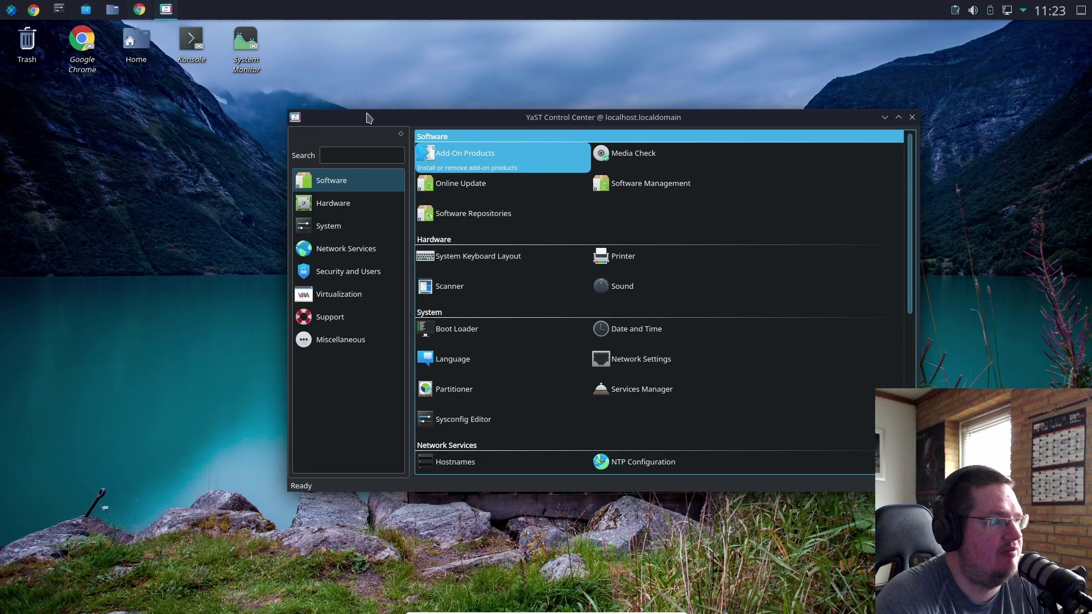
Reposition the YaST Control Center window slightly higher on the screen
left_click_drag(366, 118, 374, 98)
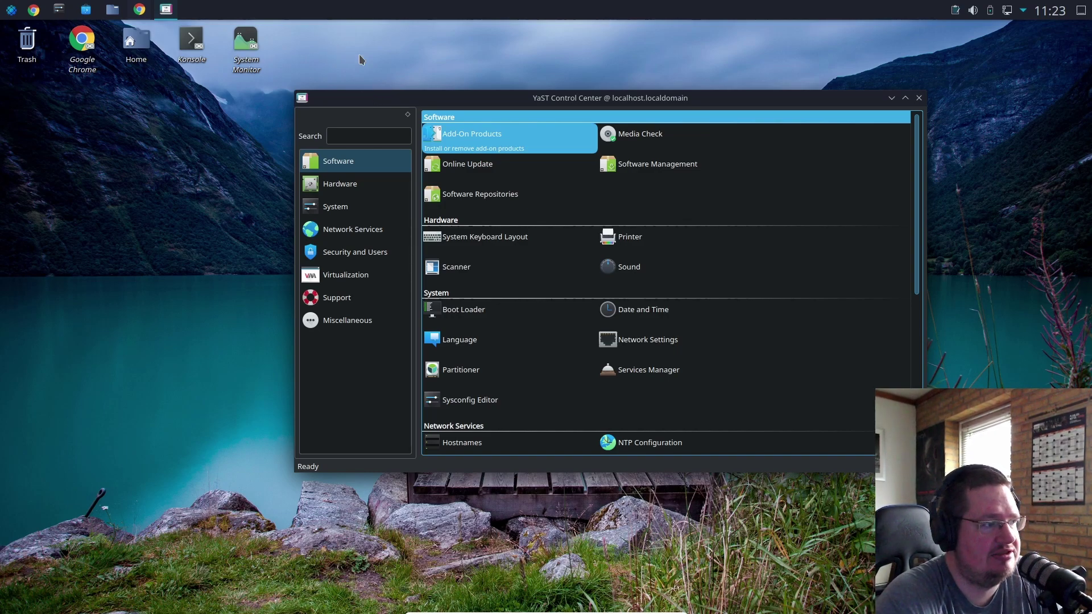
left_click_drag(405, 98, 411, 92)
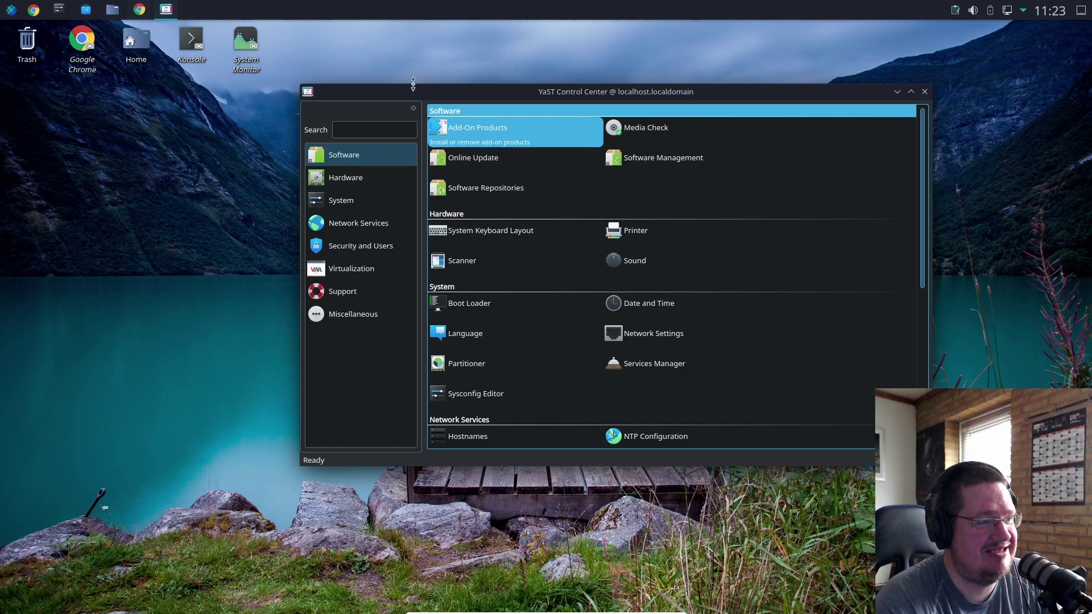
Open Software Repositories, move its window up-right, and abort adding a new repository
left_click(504, 177)
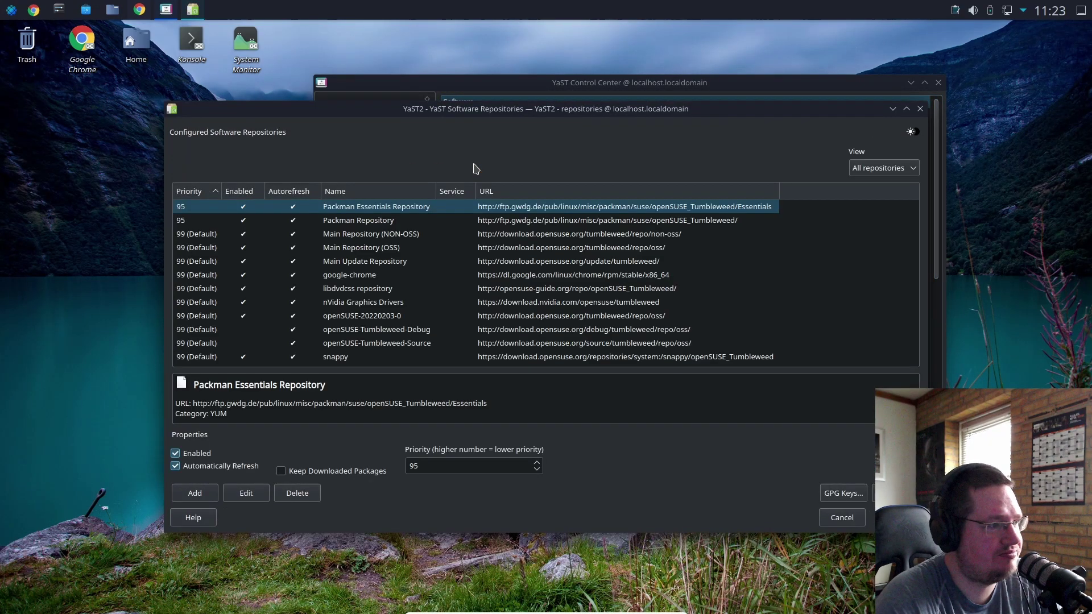
left_click_drag(494, 108, 563, 72)
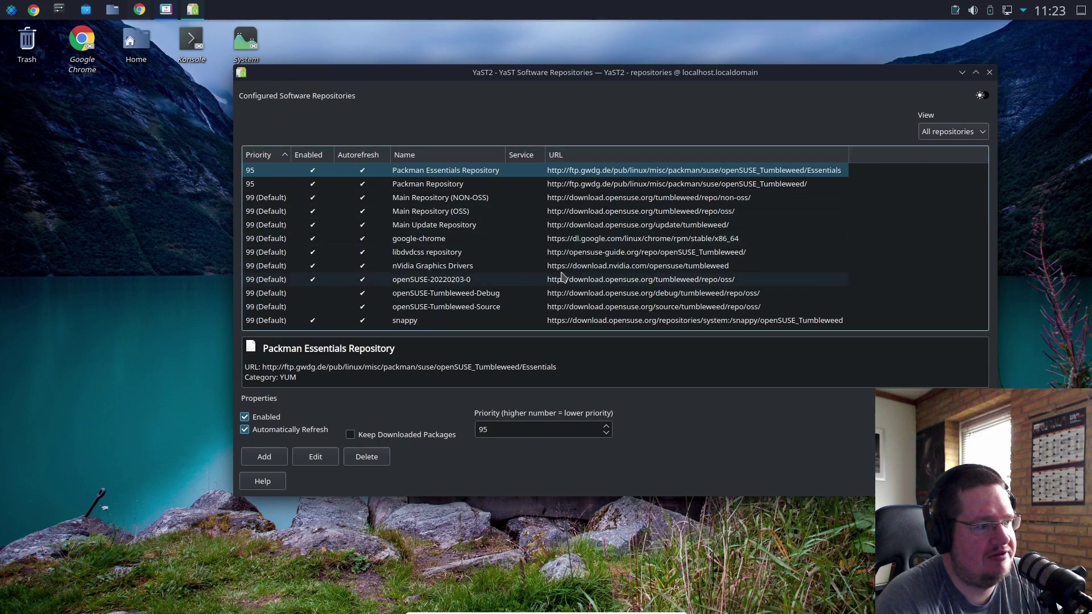
left_click(273, 453)
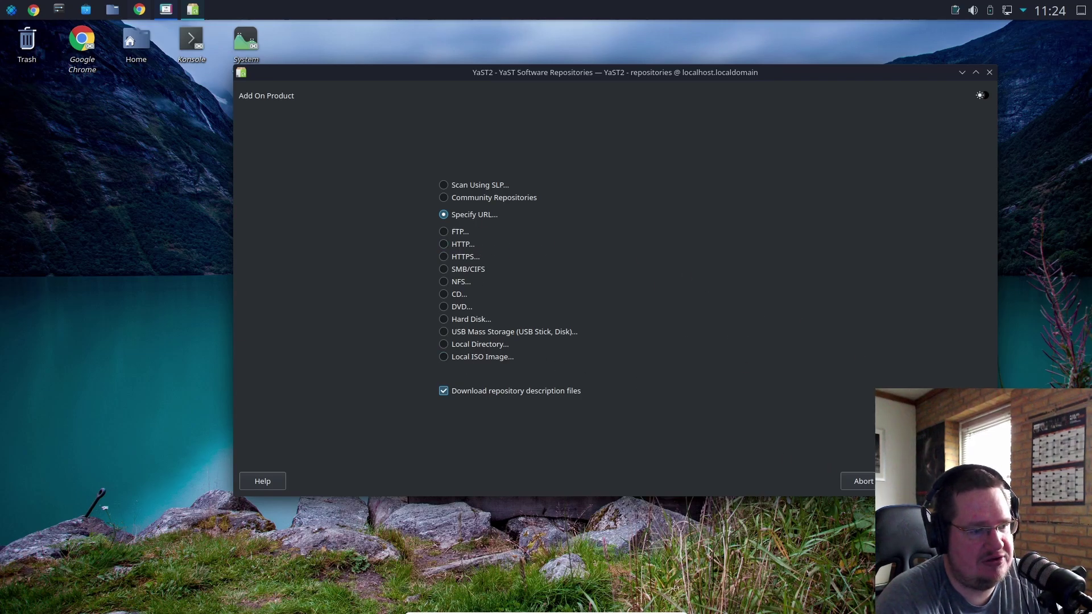
left_click(864, 481)
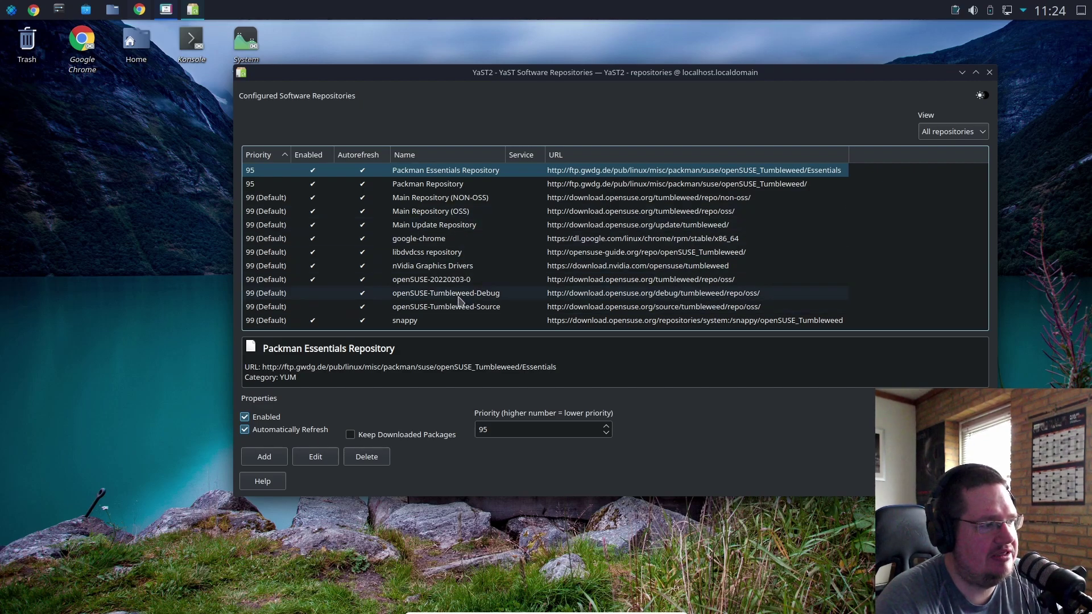
Inspect the Main Repository (NON-OSS) URL in its edit dialog and cancel without changes
left_click(435, 197)
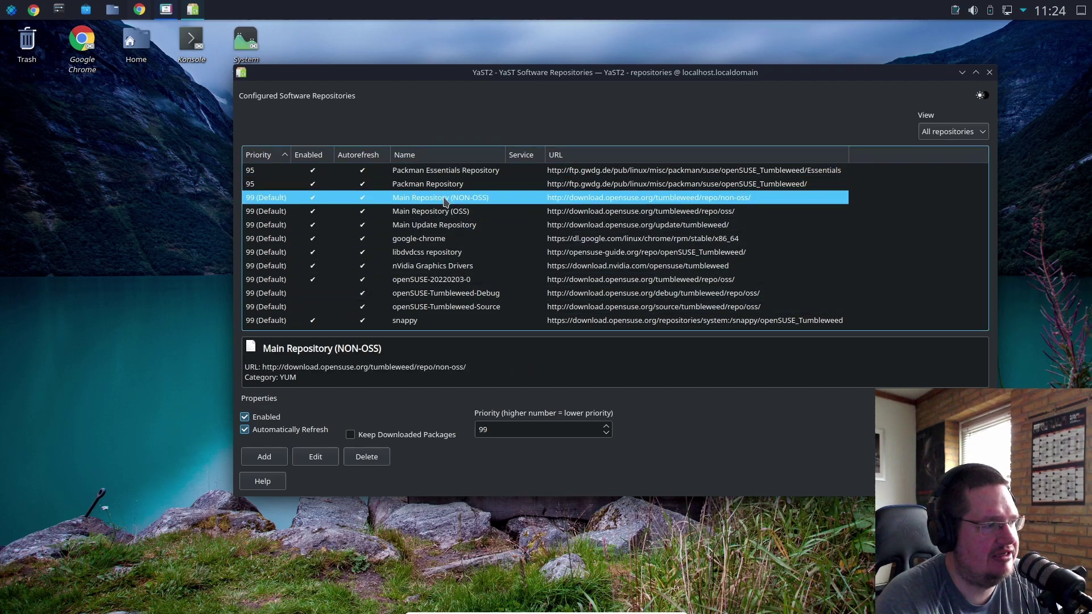
left_click(316, 457)
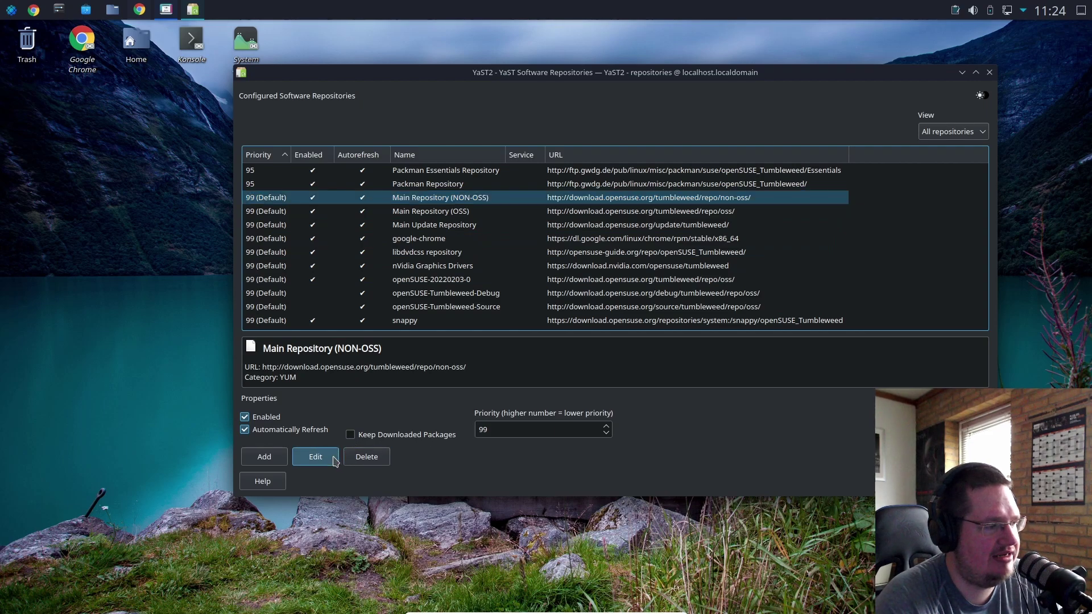
left_click(607, 336)
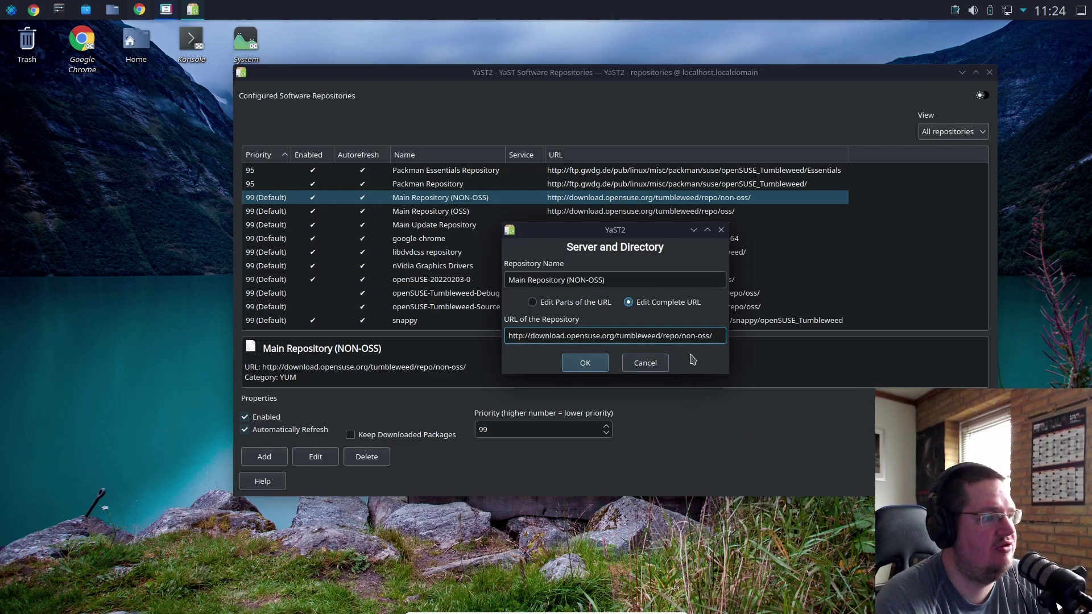
left_click(661, 369)
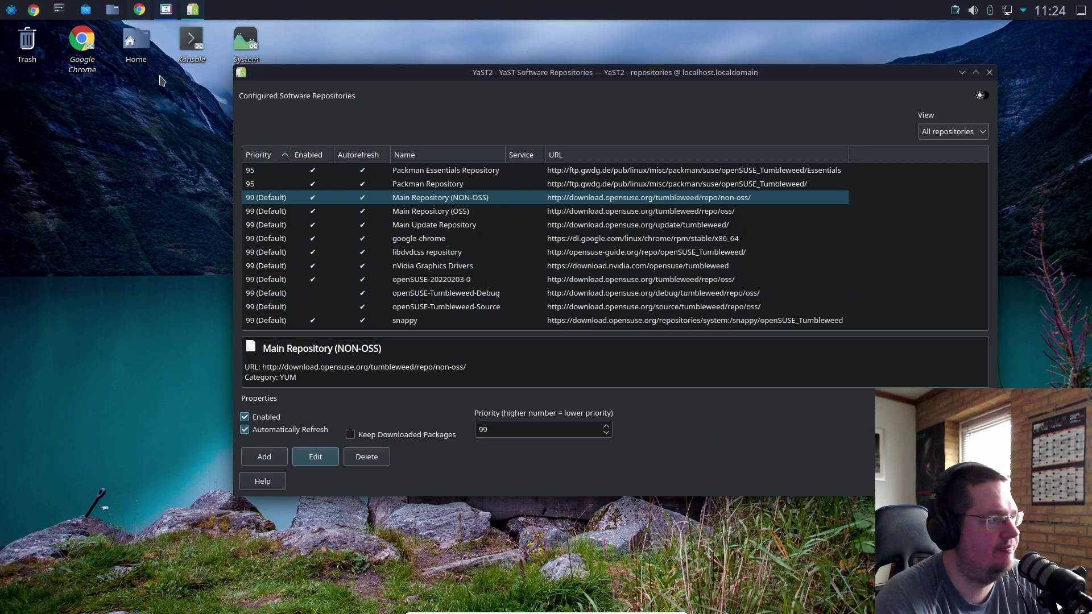
Bring Chrome forward on mirrors.opensuse.org, reposition it, and scroll down the mirrors table
left_click(139, 9)
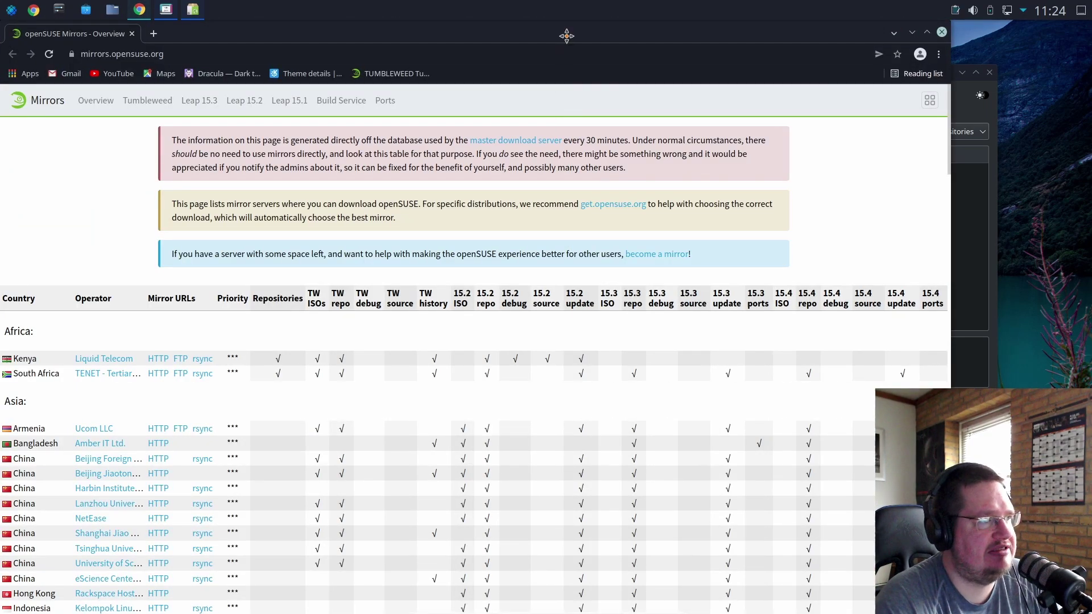
left_click_drag(566, 35, 604, 36)
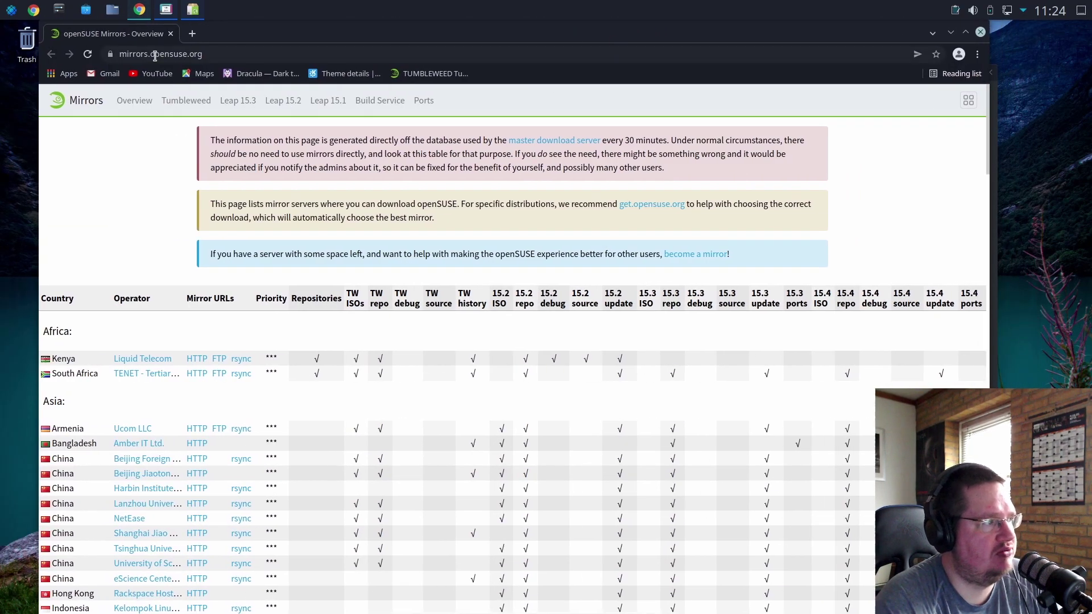
left_click_drag(429, 27, 391, 28)
scroll(170, 342, "down", 2)
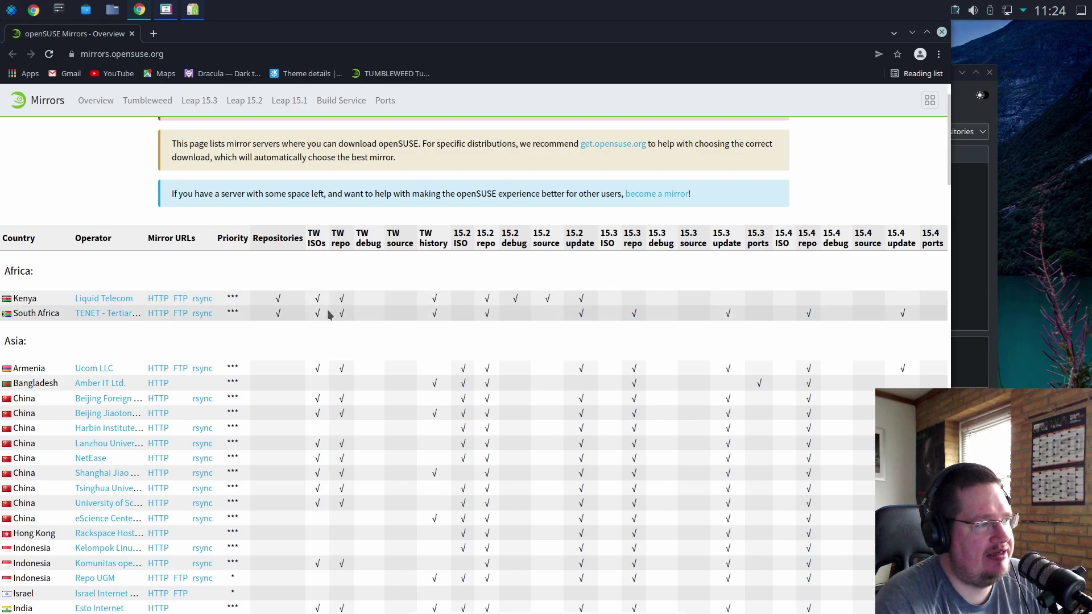
scroll(328, 312, "down", 2)
scroll(328, 314, "down", 8)
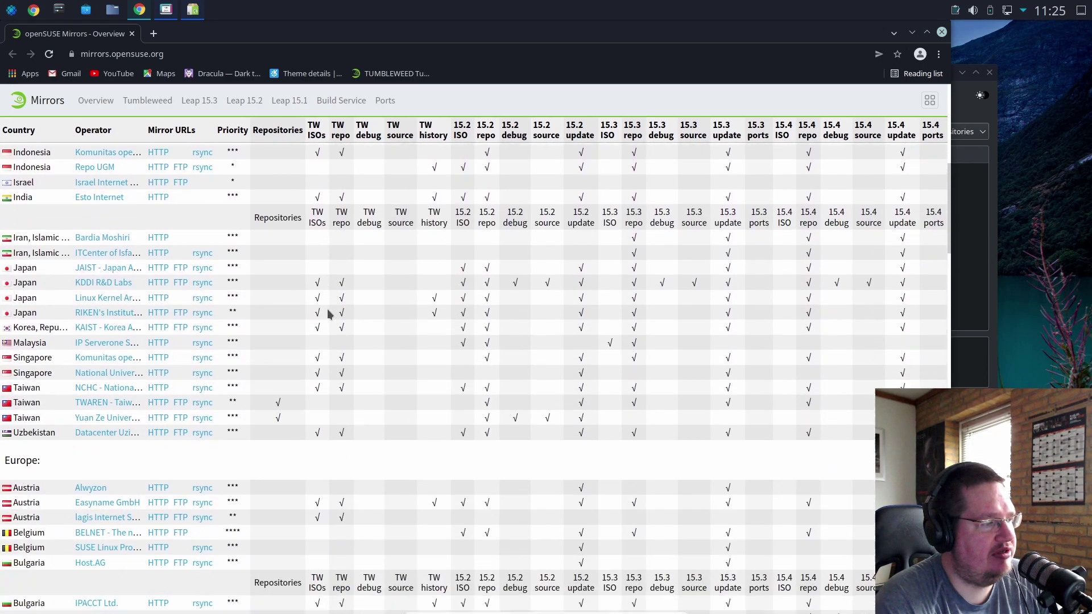
scroll(327, 315, "down", 15)
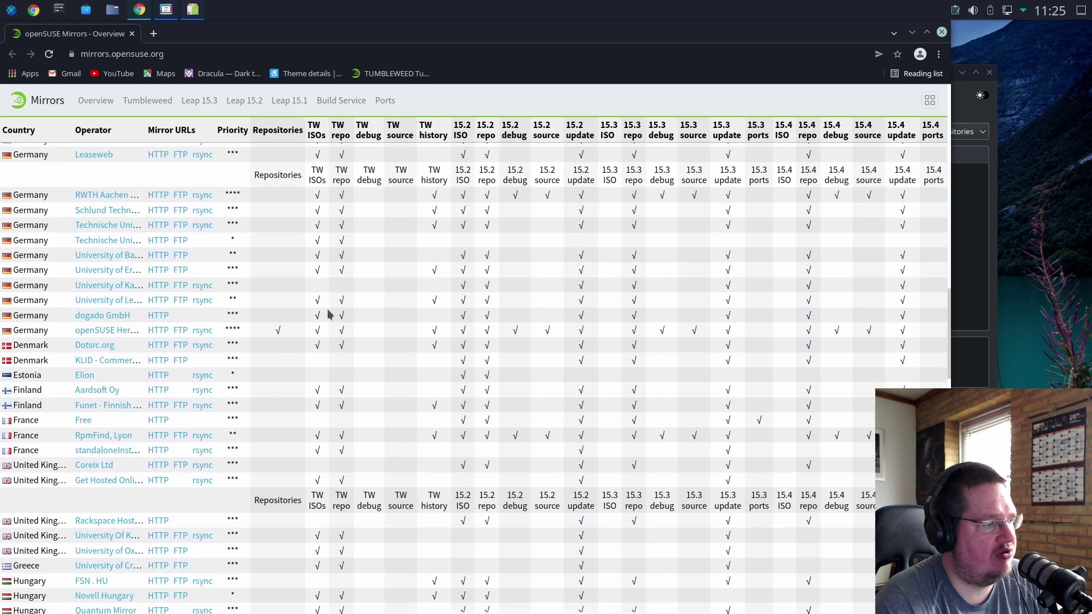
scroll(328, 314, "down", 4)
Scroll back and forth to the European mirrors such as Hostsuisse in Switzerland
scroll(328, 314, "up", 12)
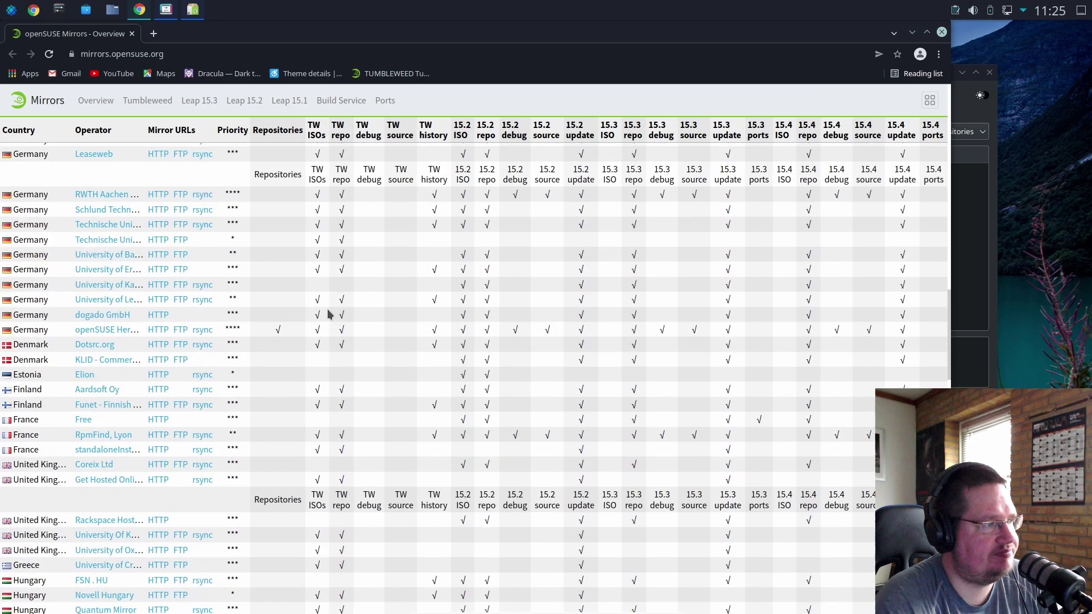
scroll(328, 314, "up", 9)
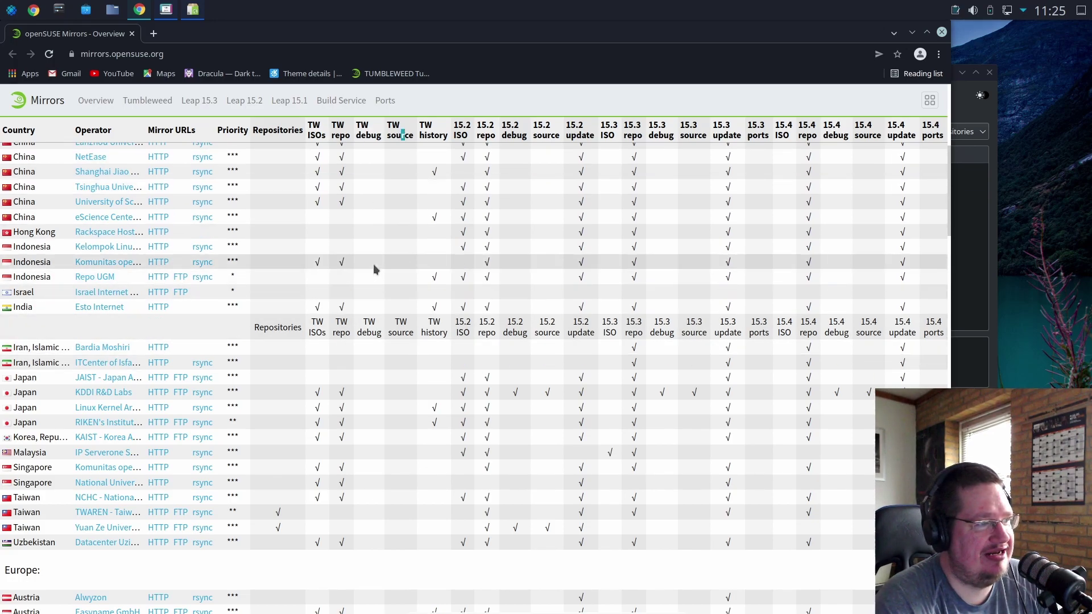
scroll(373, 264, "up", 1)
scroll(373, 264, "up", 8)
scroll(383, 251, "down", 4)
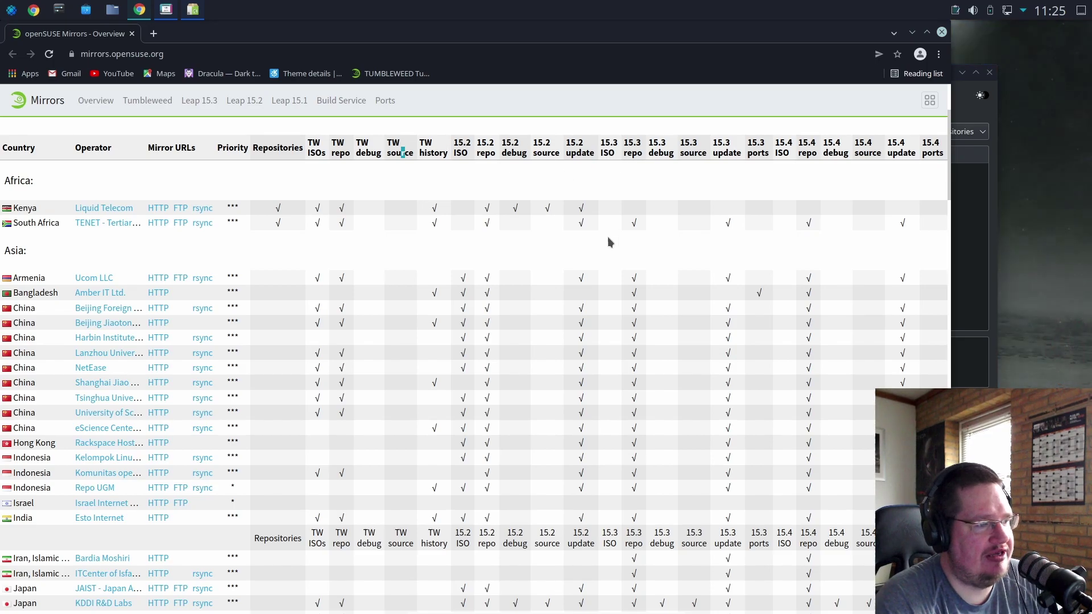
scroll(608, 237, "down", 5)
scroll(607, 242, "up", 1)
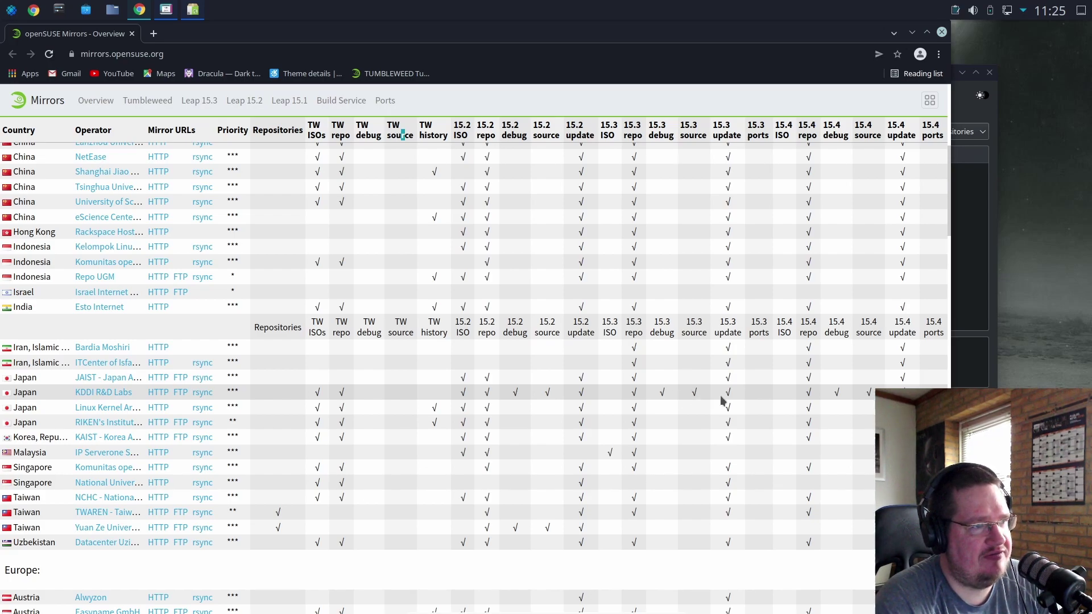
scroll(749, 398, "down", 3)
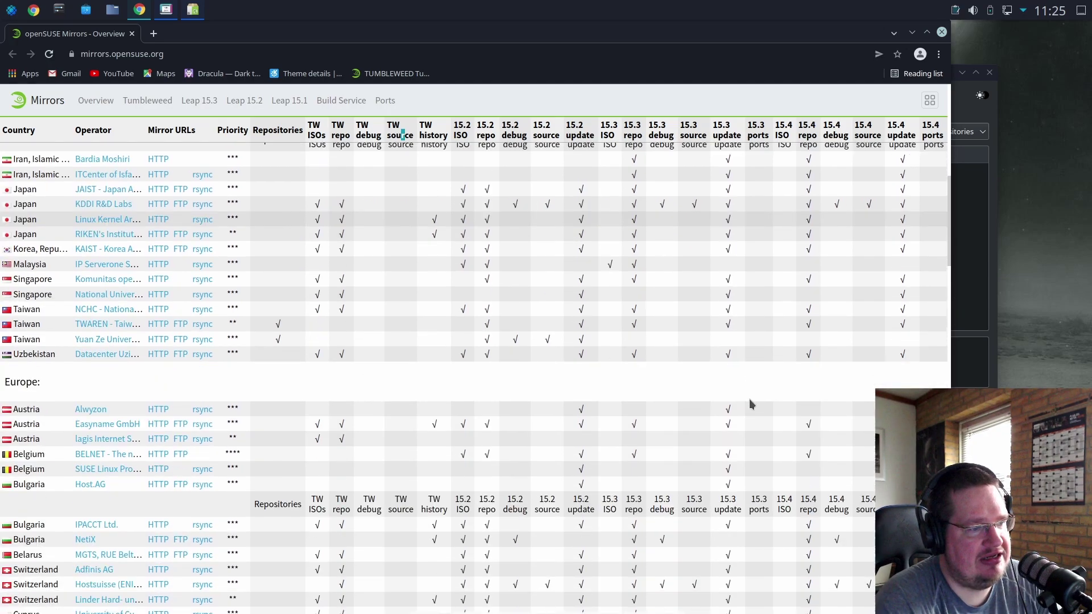
scroll(749, 401, "up", 3)
scroll(694, 372, "down", 2)
scroll(664, 363, "down", 3)
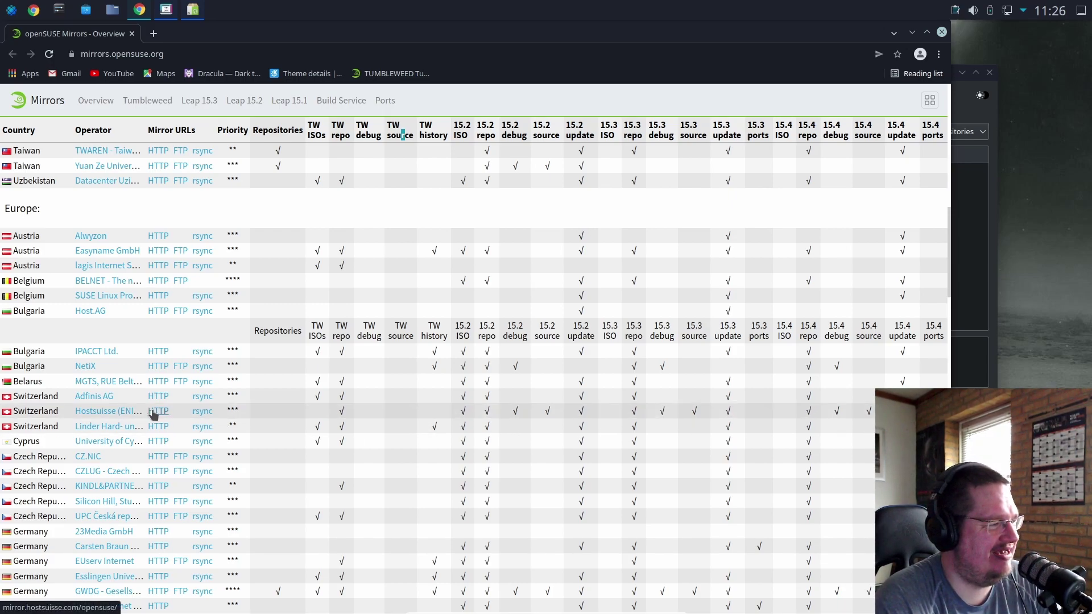
Browse the Hostsuisse mirror's repositories, distribution and Leap 15.3 appliances folders
left_click(202, 39)
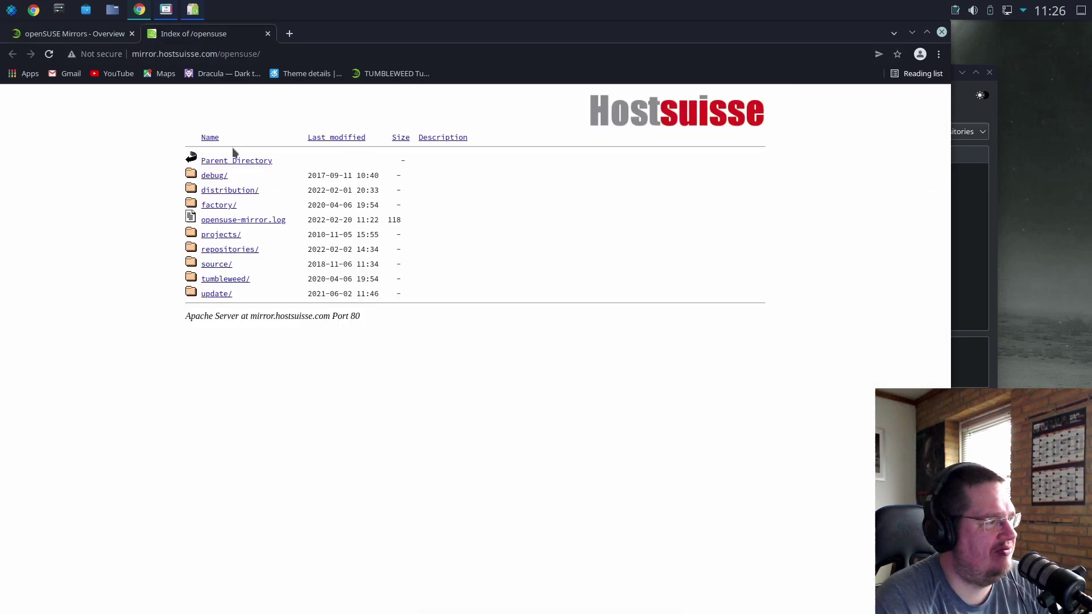
left_click(225, 249)
left_click(222, 176)
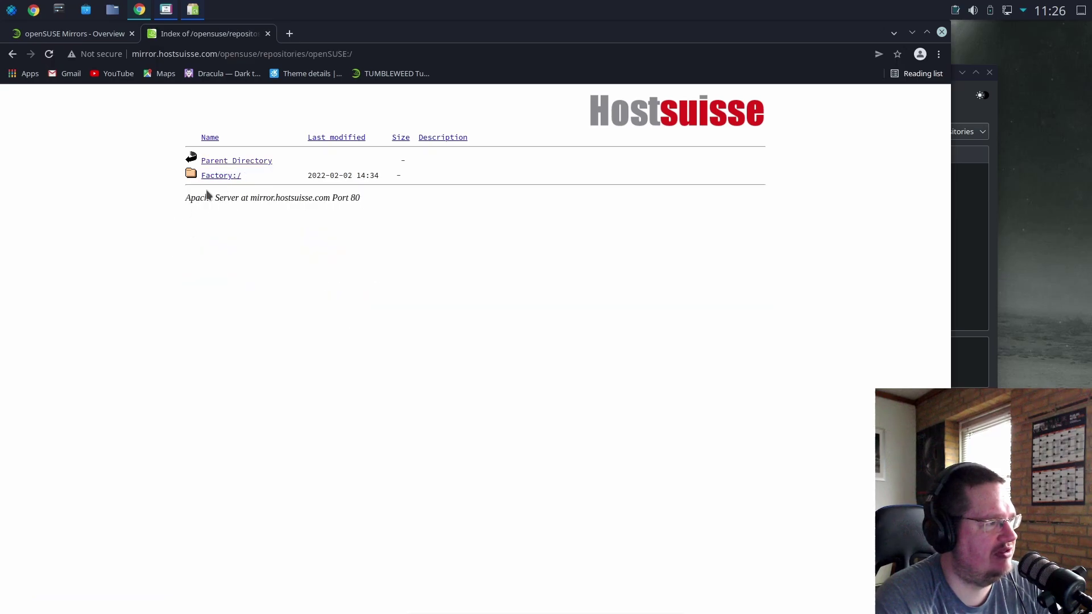
left_click(226, 163)
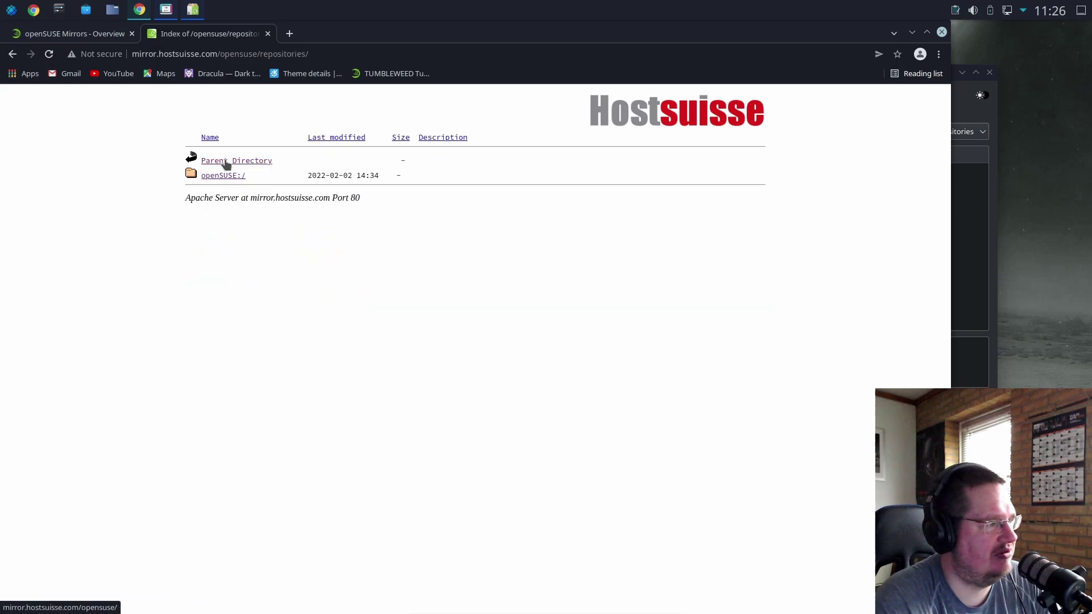
left_click(226, 163)
left_click(226, 189)
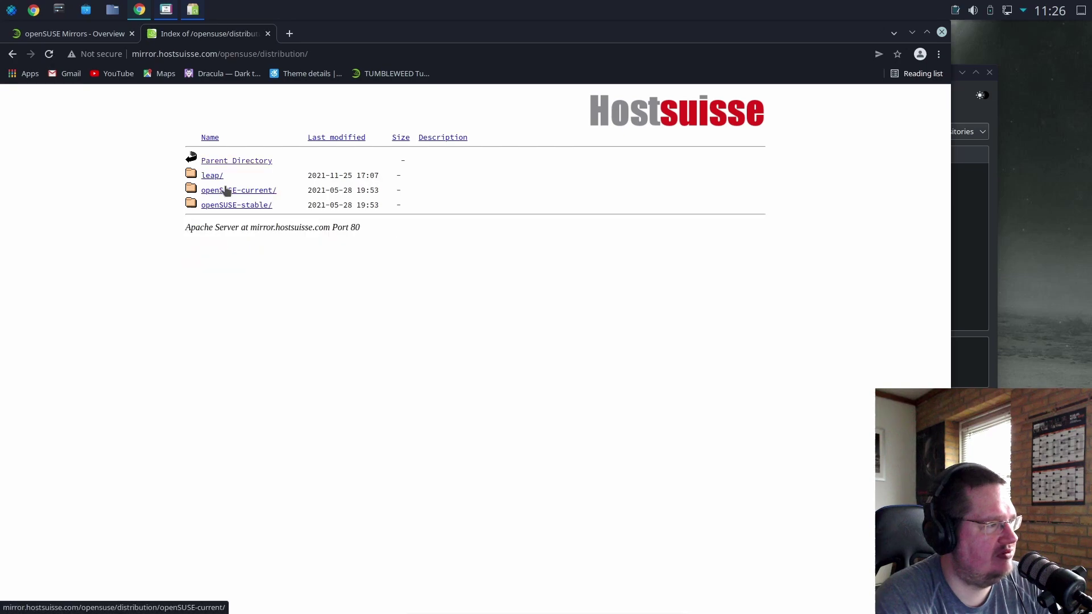
left_click(226, 206)
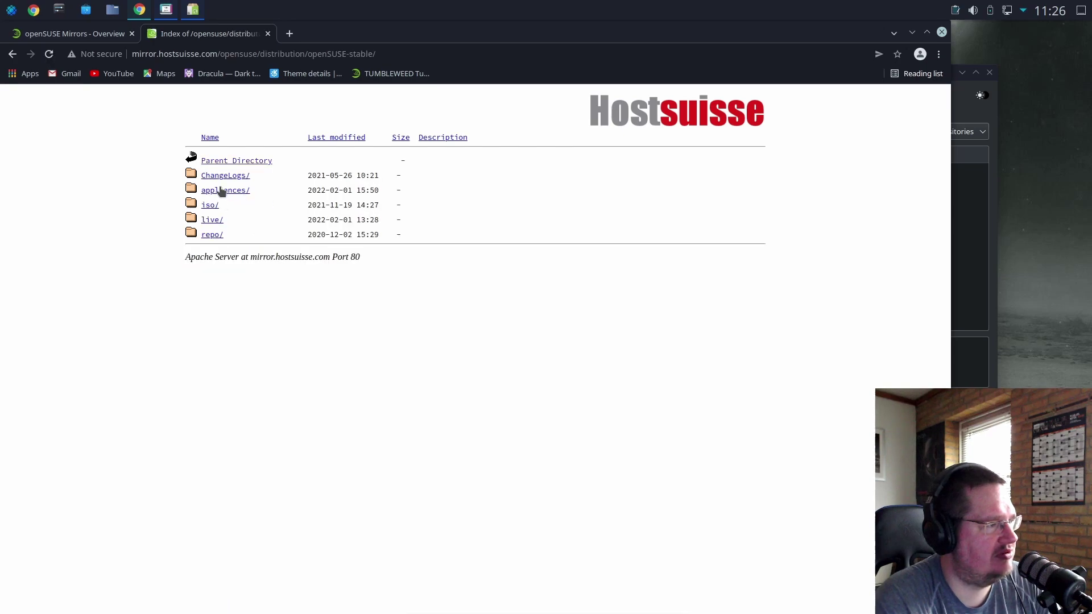
left_click(219, 161)
left_click(215, 178)
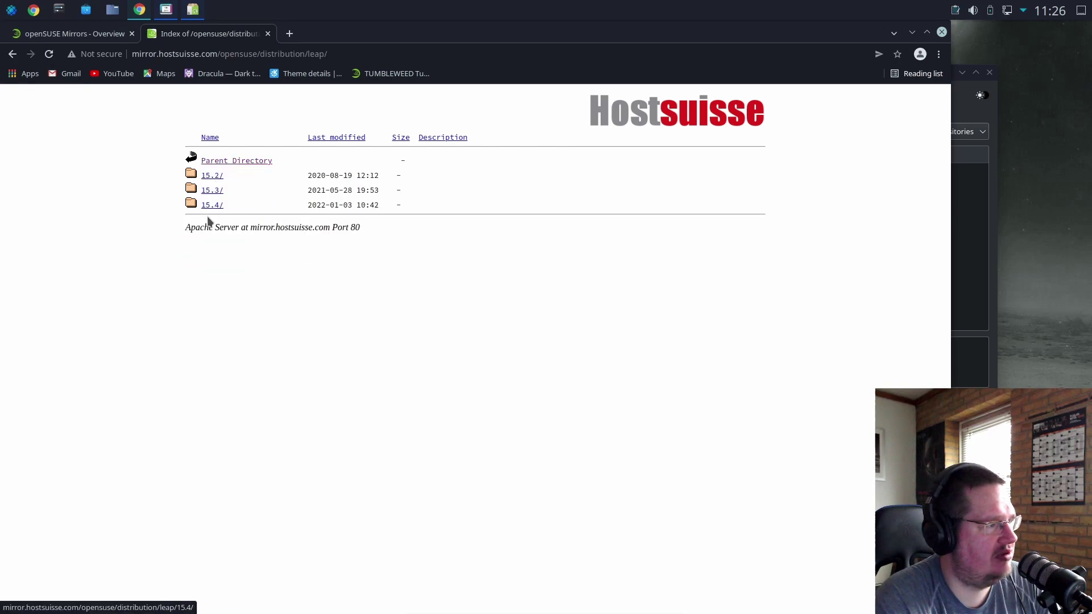
left_click(212, 193)
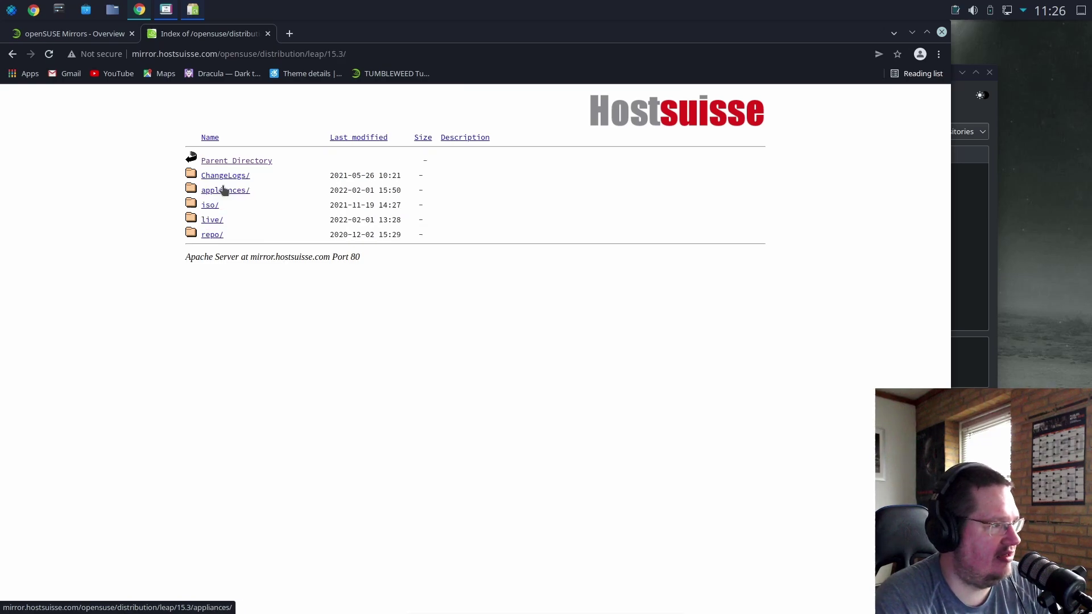
left_click(224, 191)
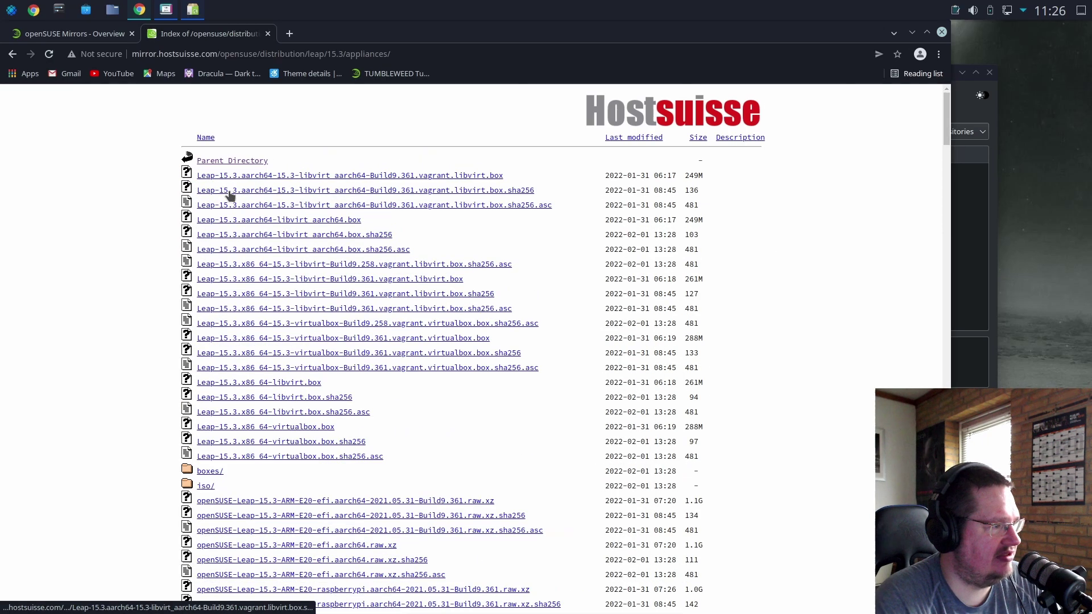
key("alt+Left")
key("alt+Left")
key("alt+Left")
key("alt+Left")
Open the Belarus ftp.byfly.by mirror over HTTP and go into tumbleweed/repo/
left_click(69, 34)
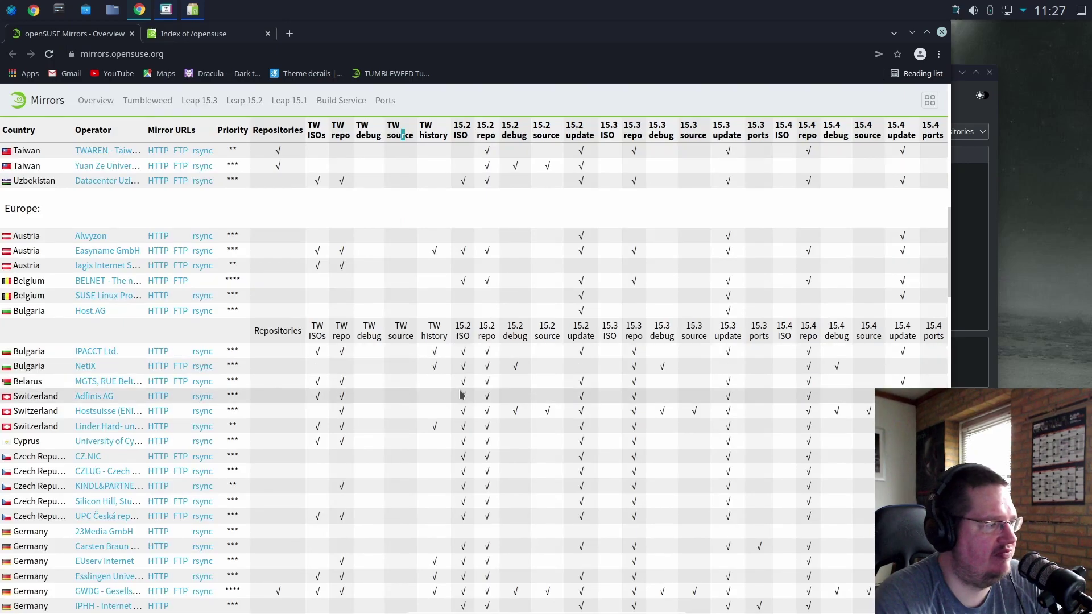
left_click(159, 382)
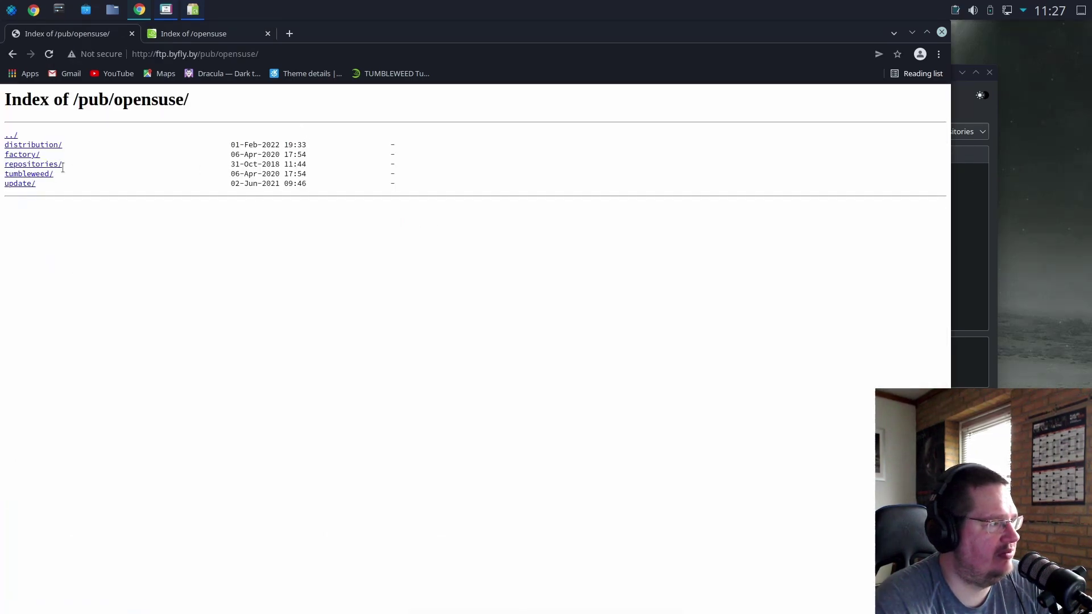
left_click(39, 175)
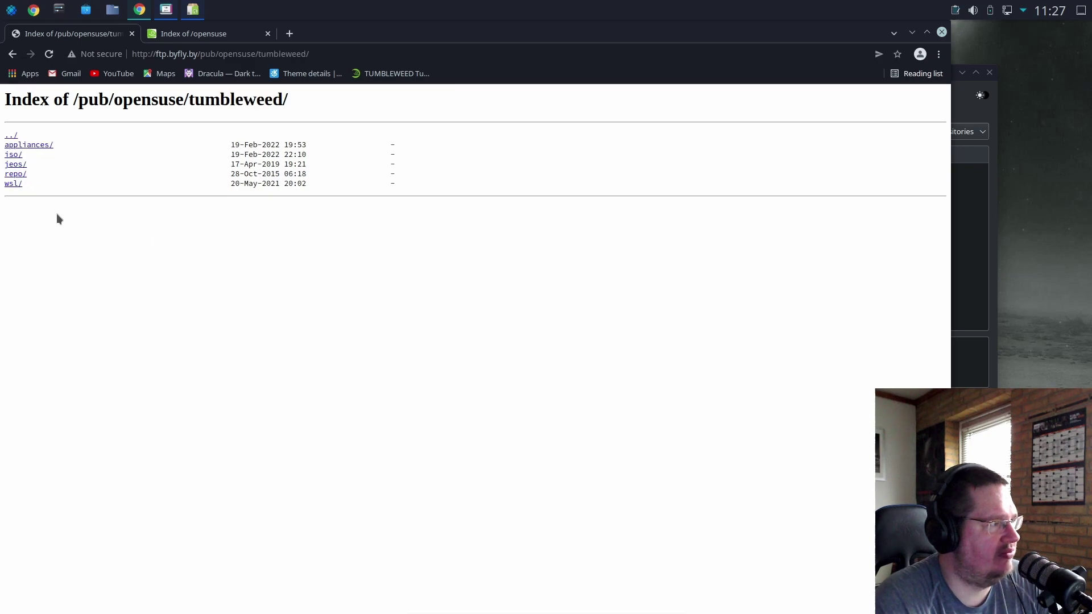
left_click(15, 174)
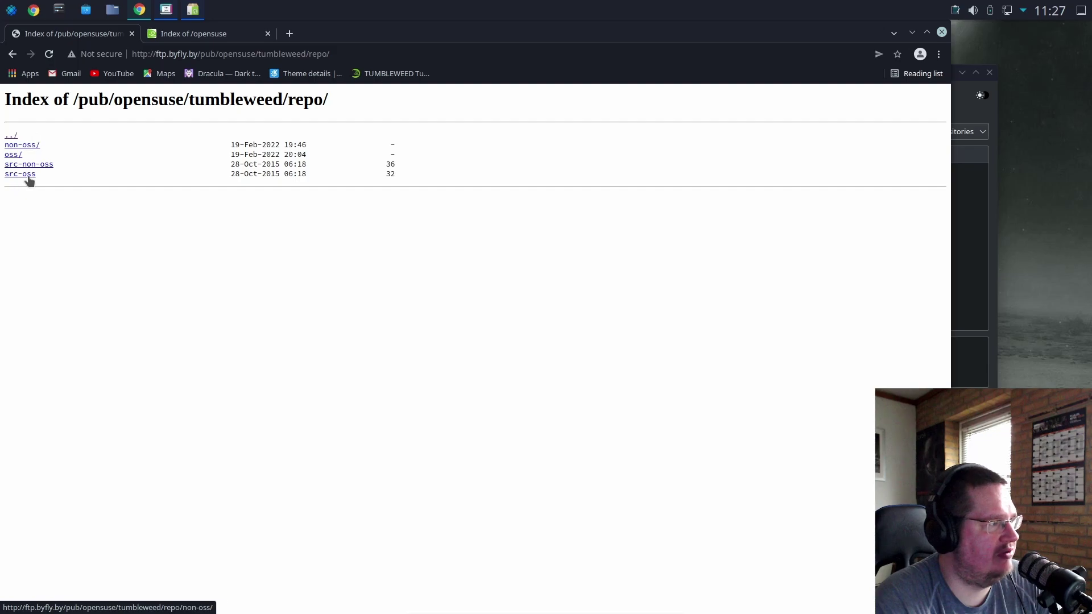
Open the byfly mirror's non-oss folder and the NON-OSS repository's URL editor
left_click(969, 113)
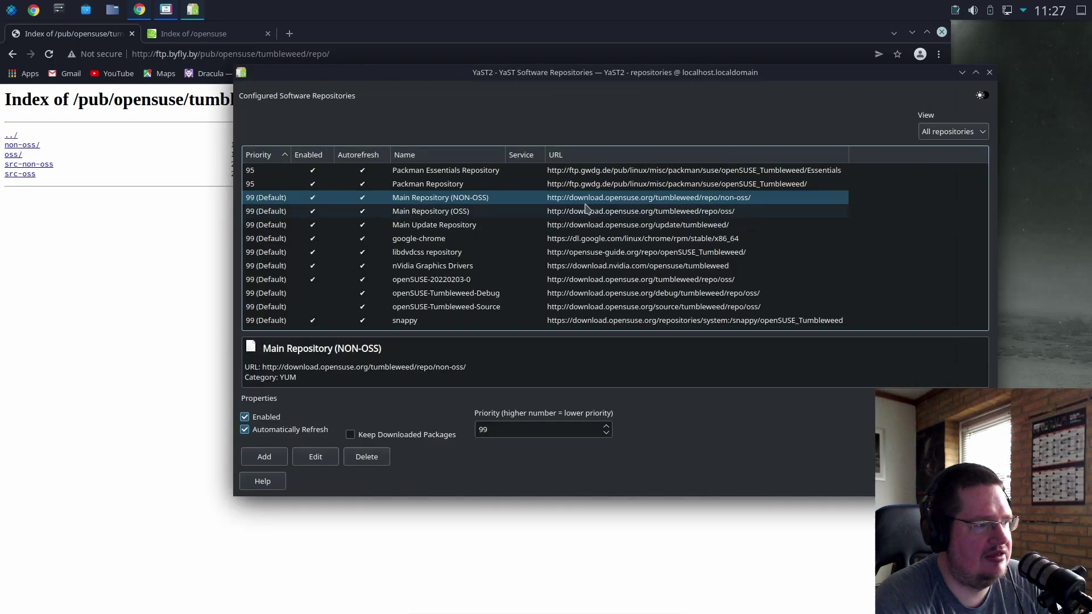
left_click(16, 146)
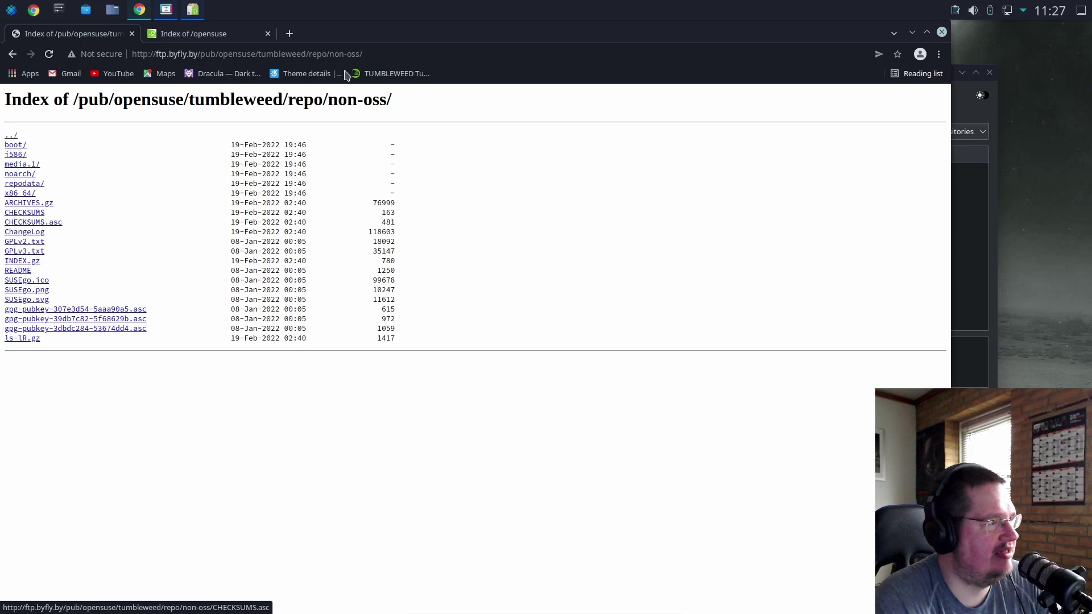
left_click(960, 115)
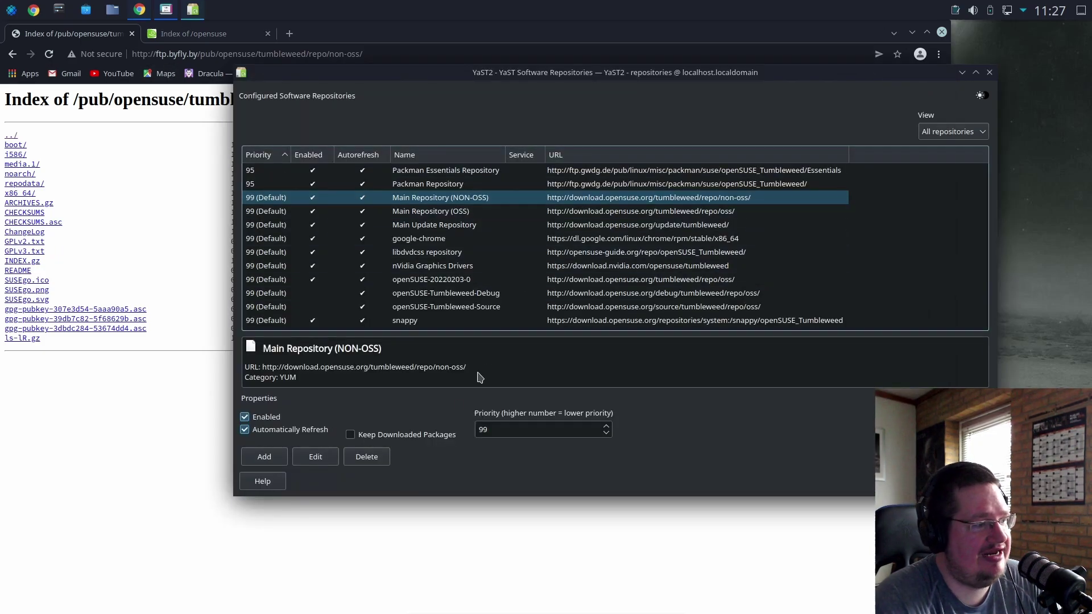
left_click(315, 456)
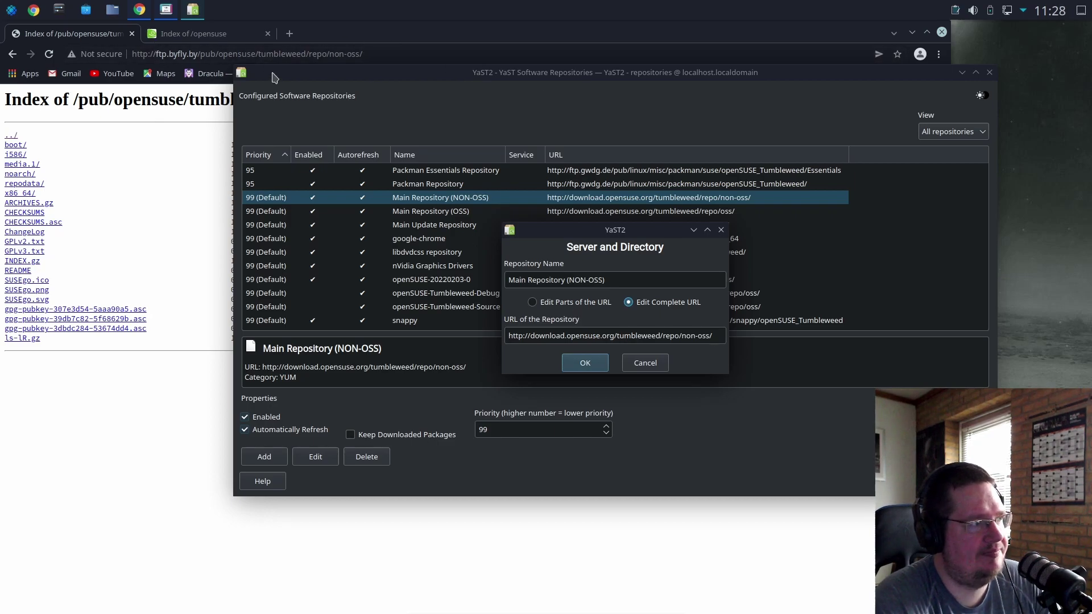
left_click(265, 54)
right_click(265, 55)
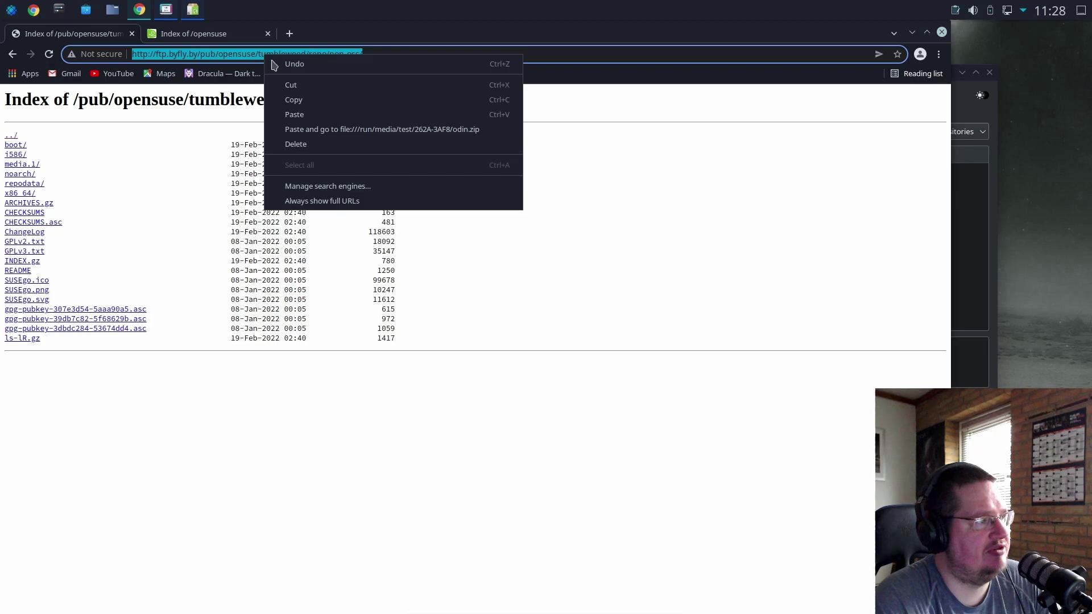
left_click(293, 99)
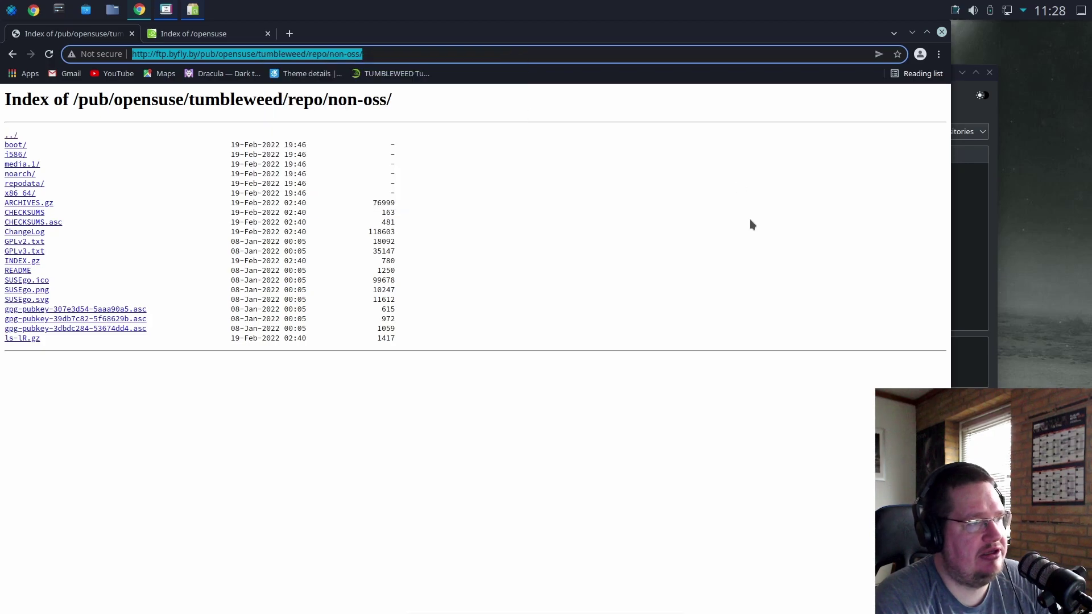
left_click(957, 112)
triple_click(684, 336)
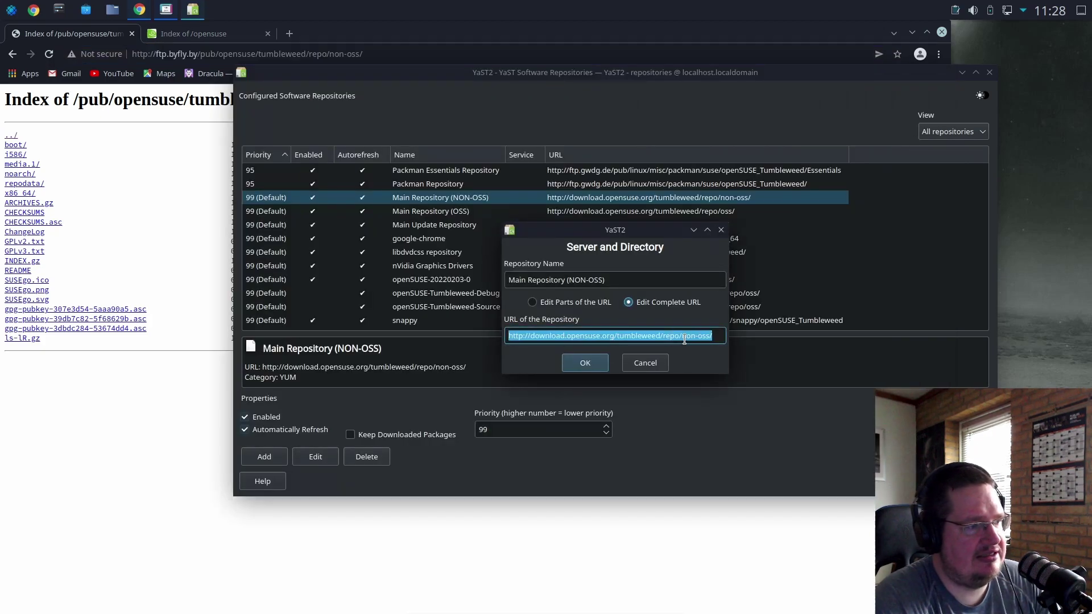
key("ctrl+v")
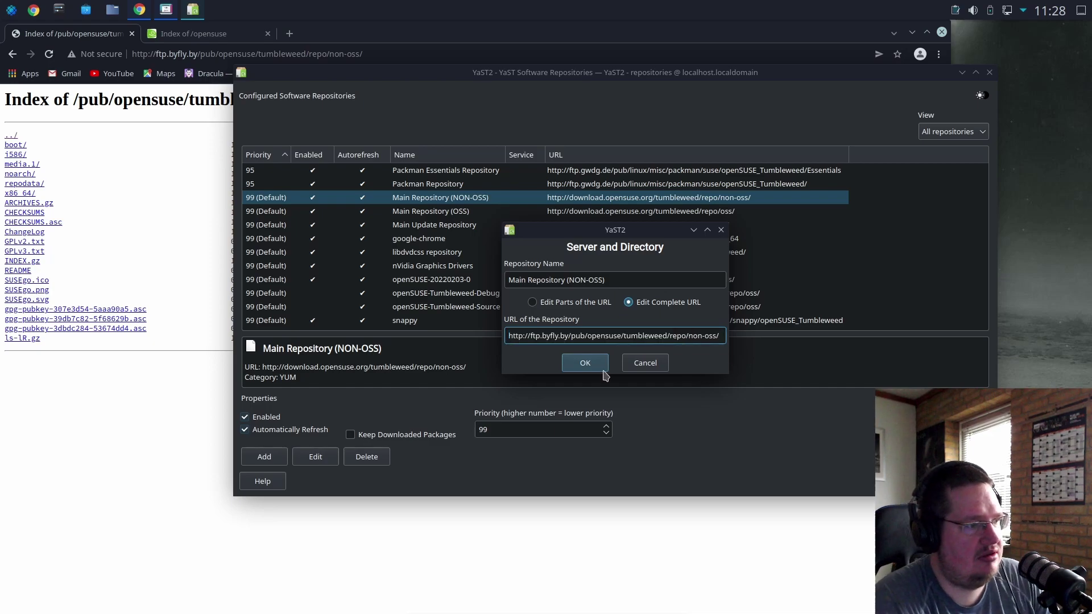
left_click(601, 367)
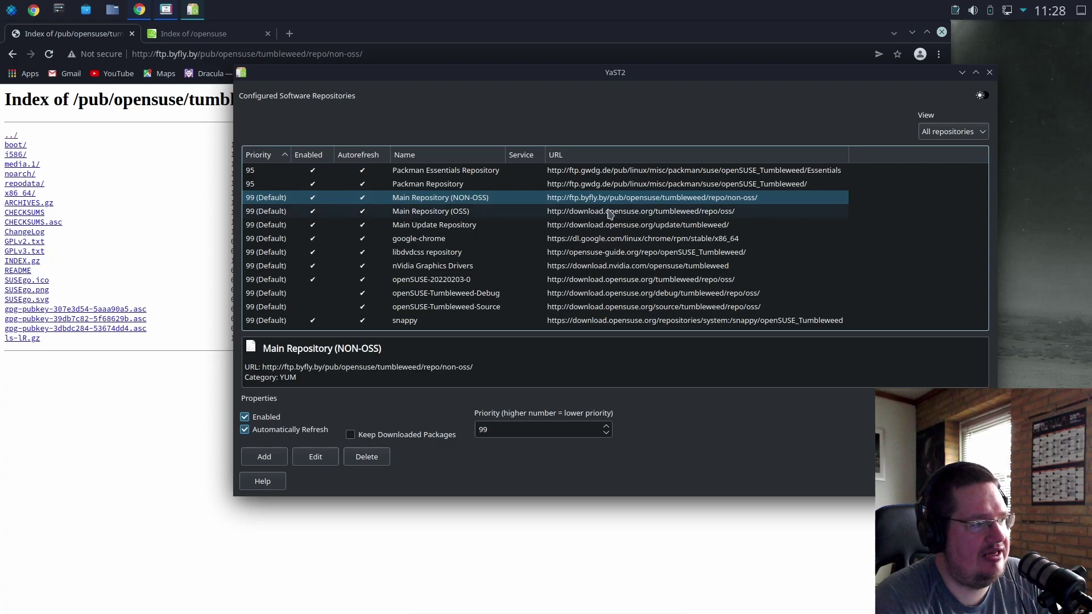
Open the byfly mirror's oss folder and review the OSS repository URL, cancelling without changes
left_click(563, 213)
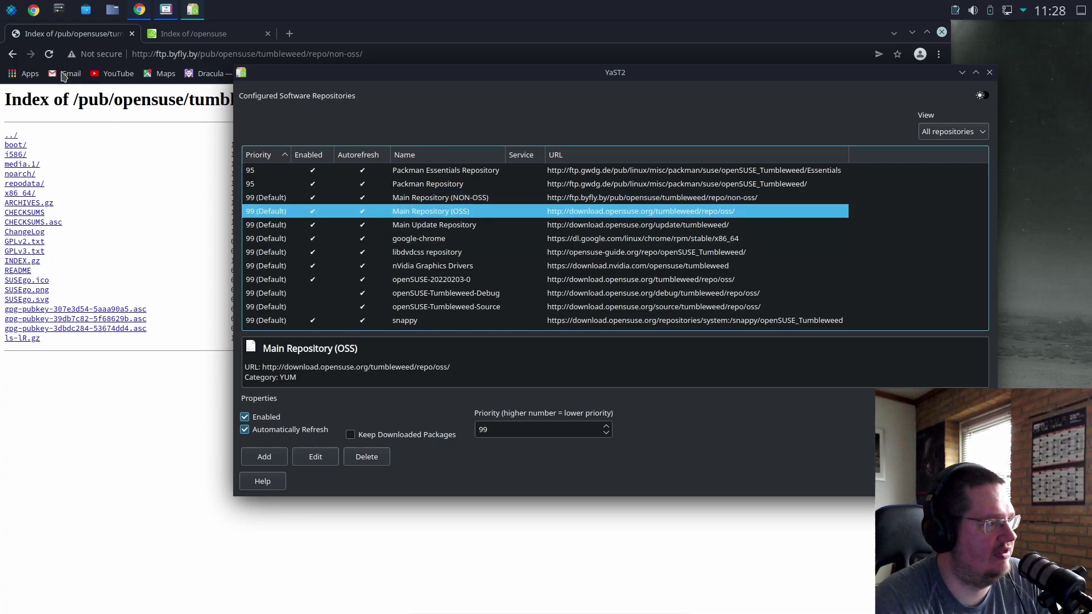
left_click(12, 54)
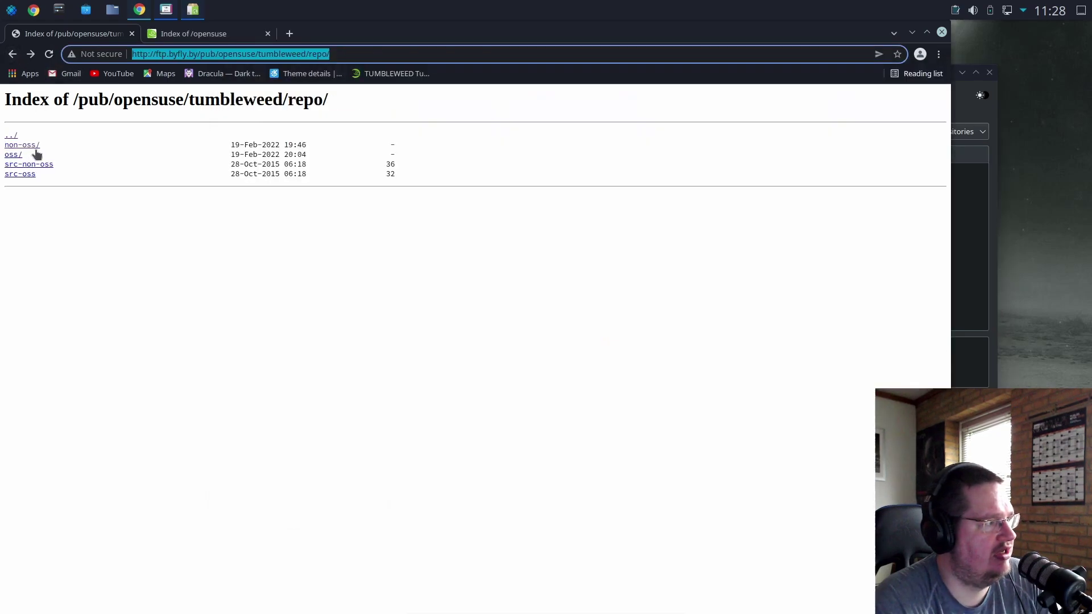
left_click(14, 154)
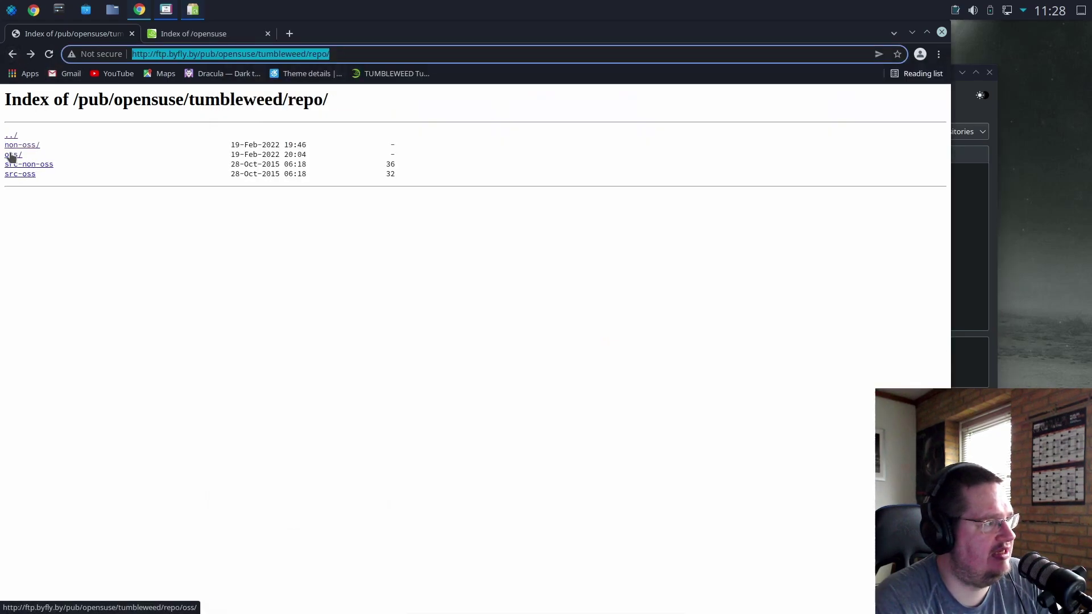
left_click(255, 53)
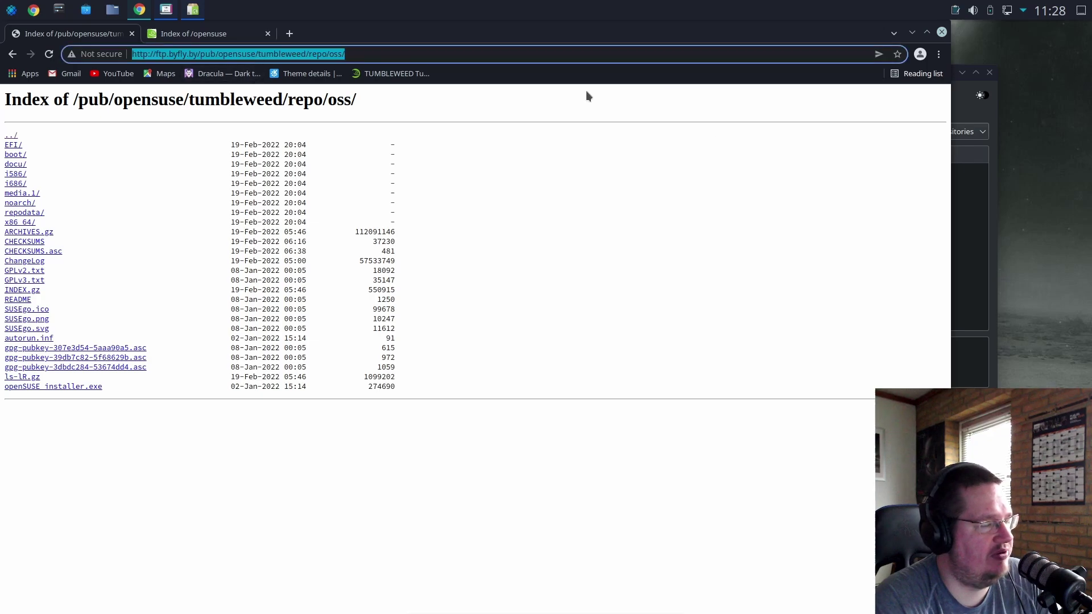
left_click(970, 256)
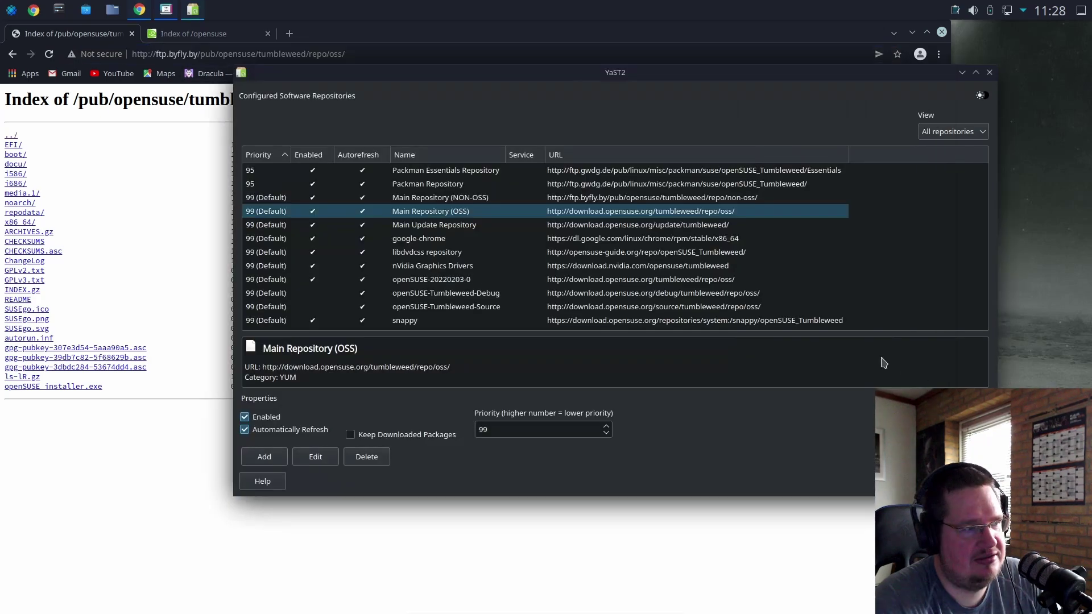
left_click(485, 225)
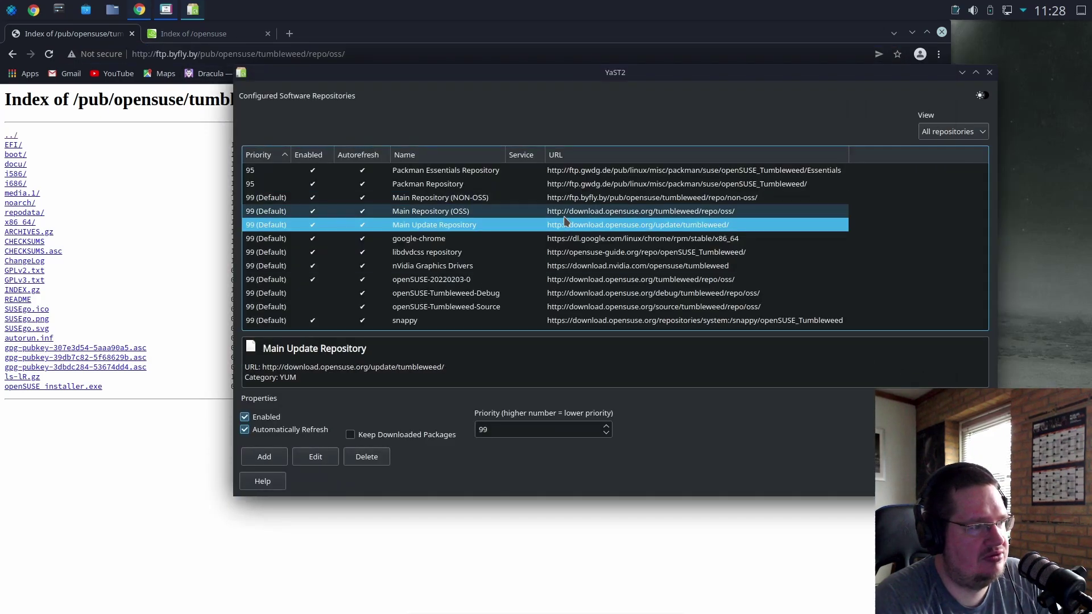
left_click(564, 213)
left_click(329, 460)
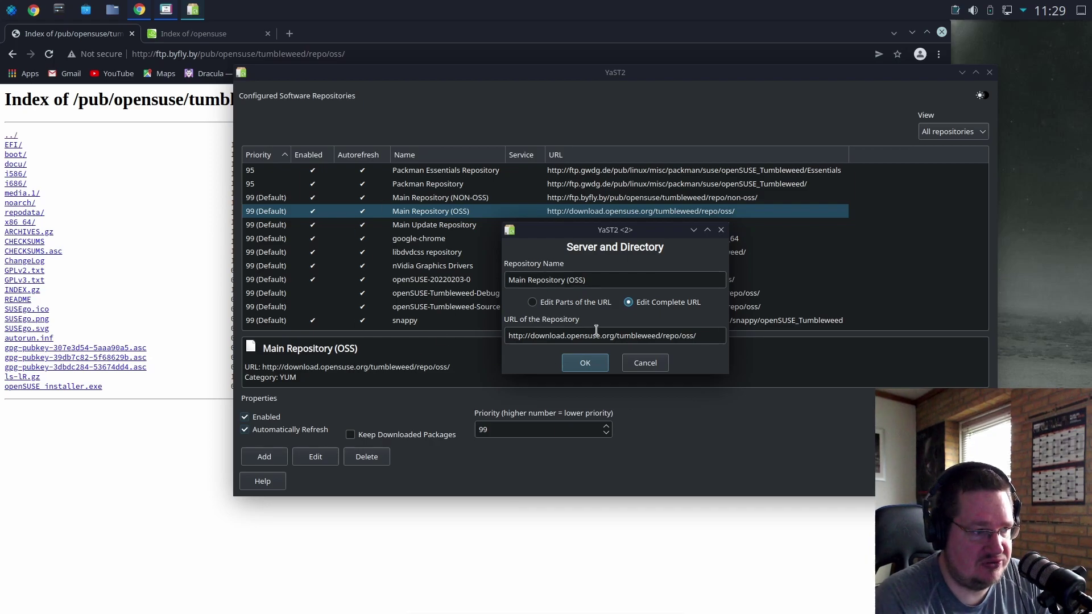
left_click(629, 364)
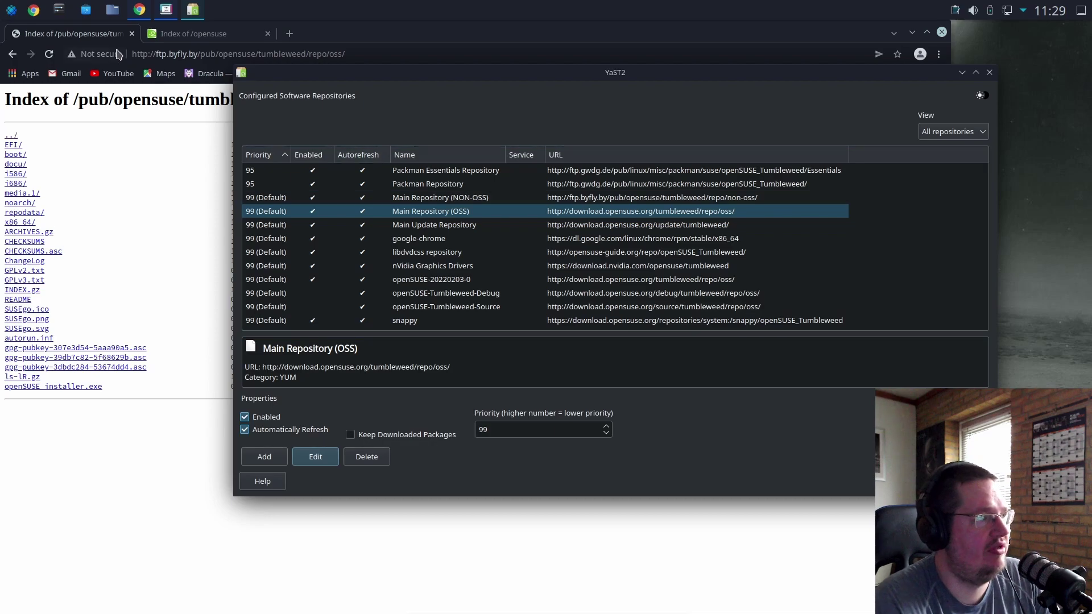
Open a terminal and run 'sudo yast2', entering the root password
left_click(11, 10)
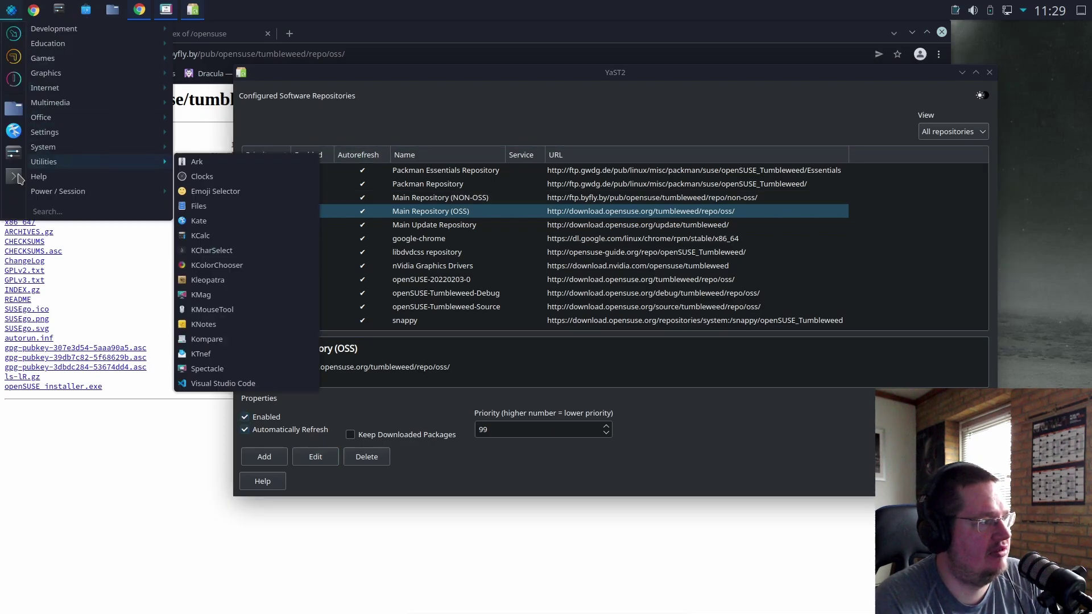
left_click(16, 178)
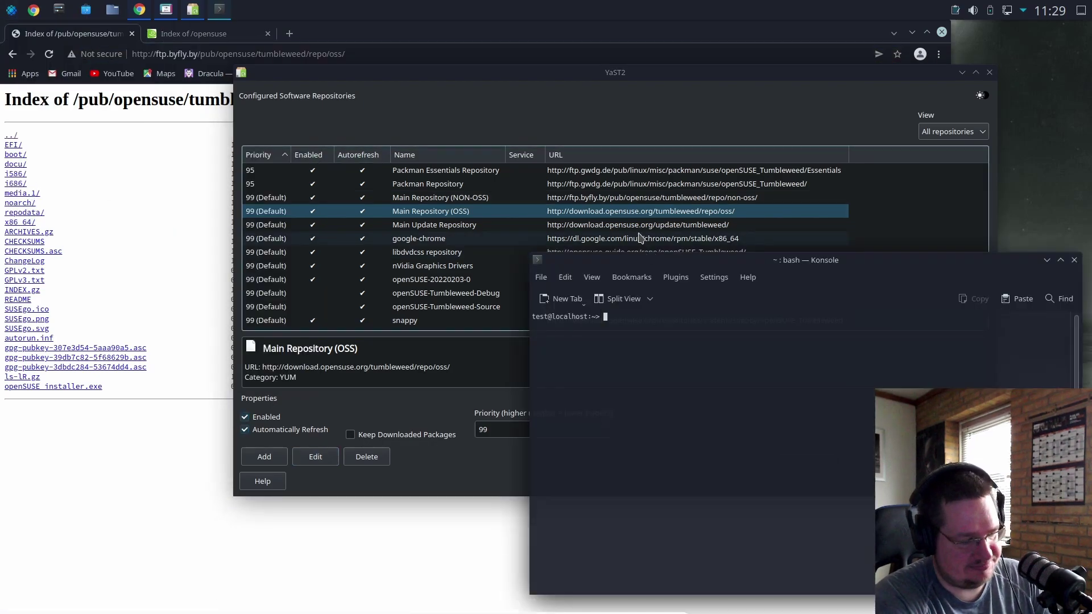
type("sudo ")
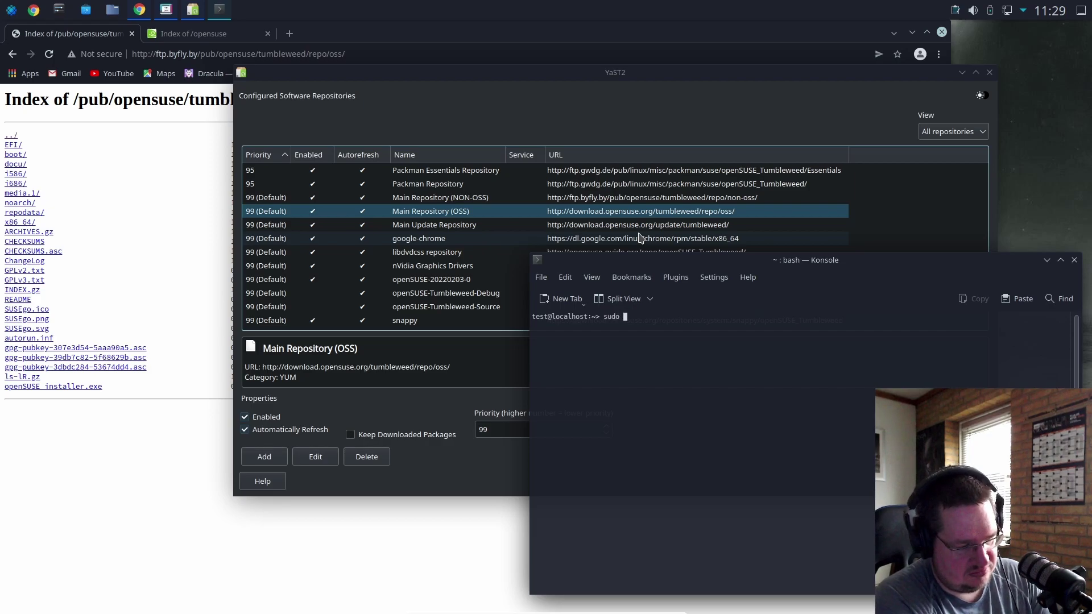
type("yast2")
key("Return")
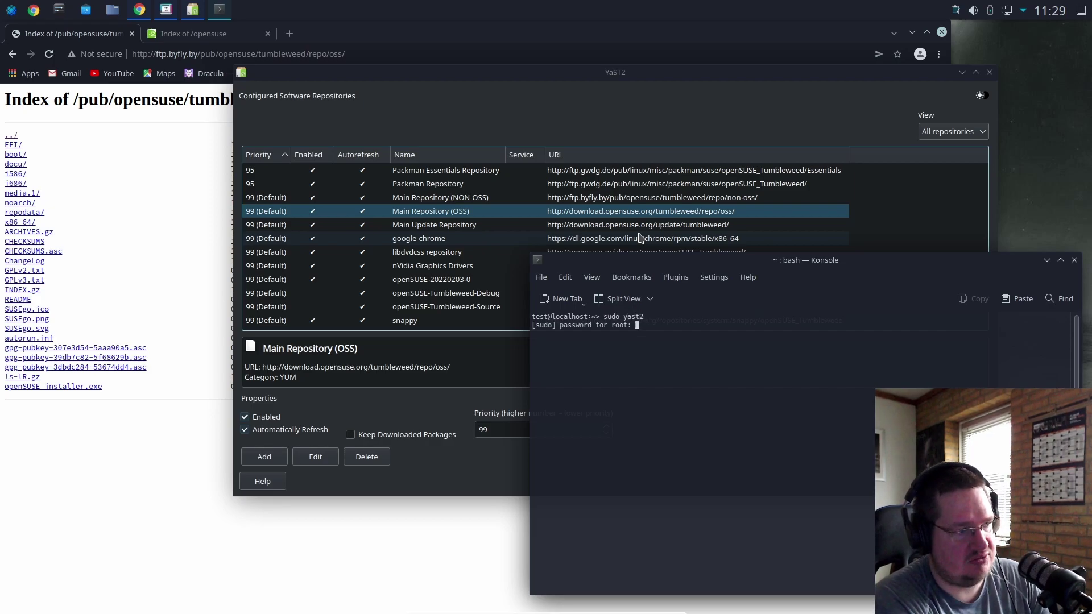
key("Return")
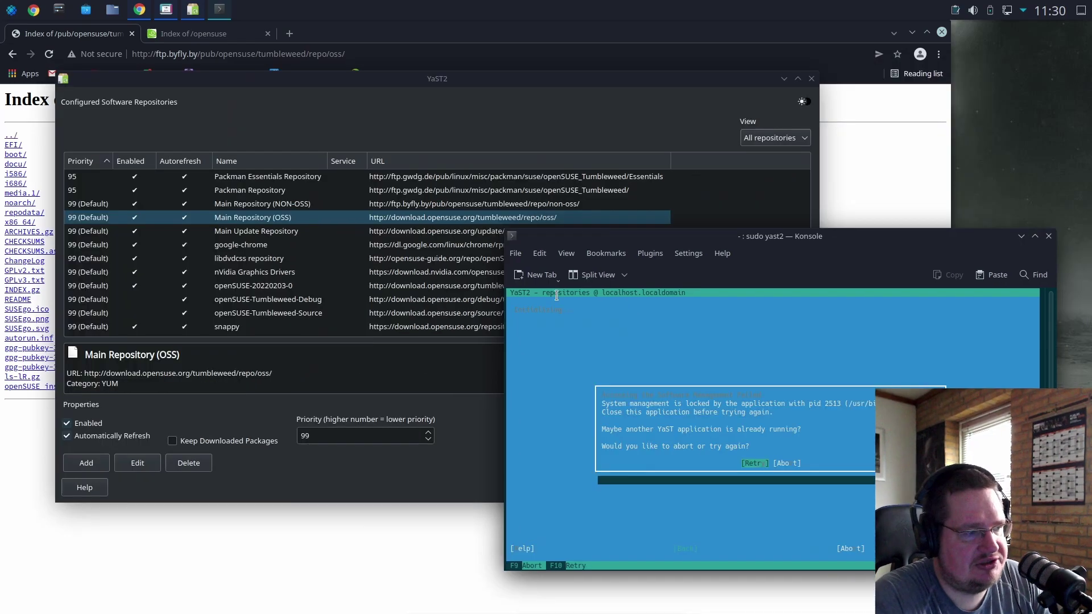
Rearrange the repository window and the terminal showing the system-management-locked message
left_click_drag(476, 89, 535, 89)
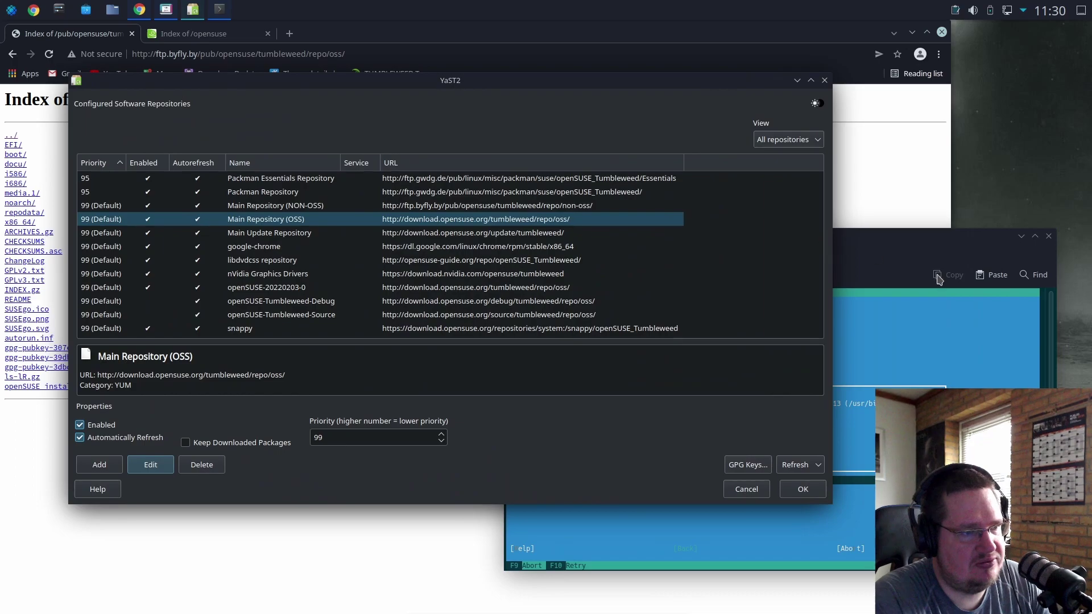
left_click(938, 278)
left_click(619, 102)
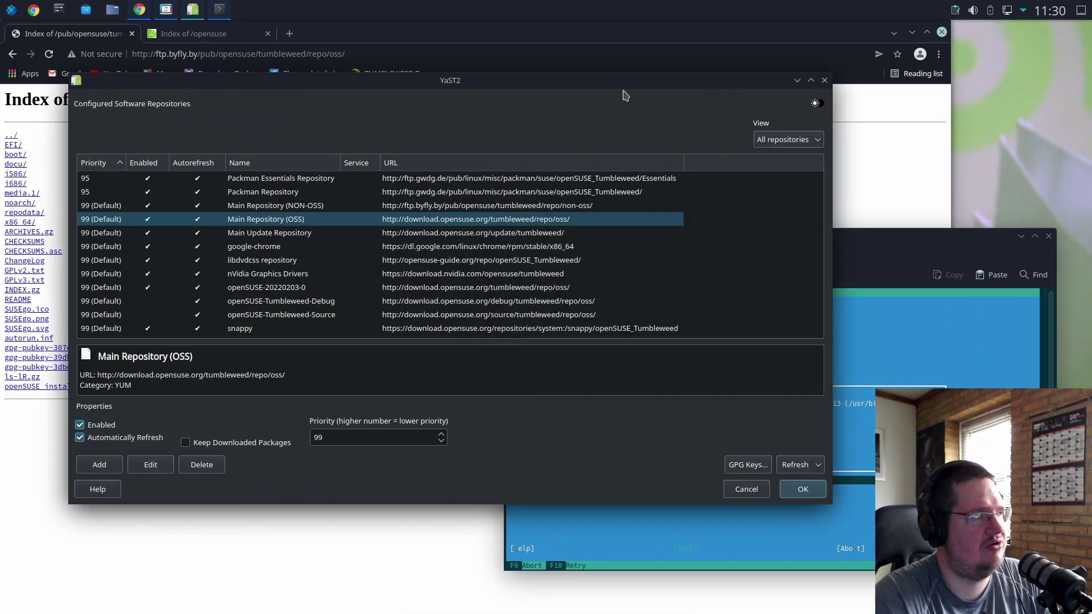
Return to the Mirrors overview, scroll it, then switch to the Hostsuisse 'Index of /opensuse' tab
left_click(13, 55)
left_click(15, 54)
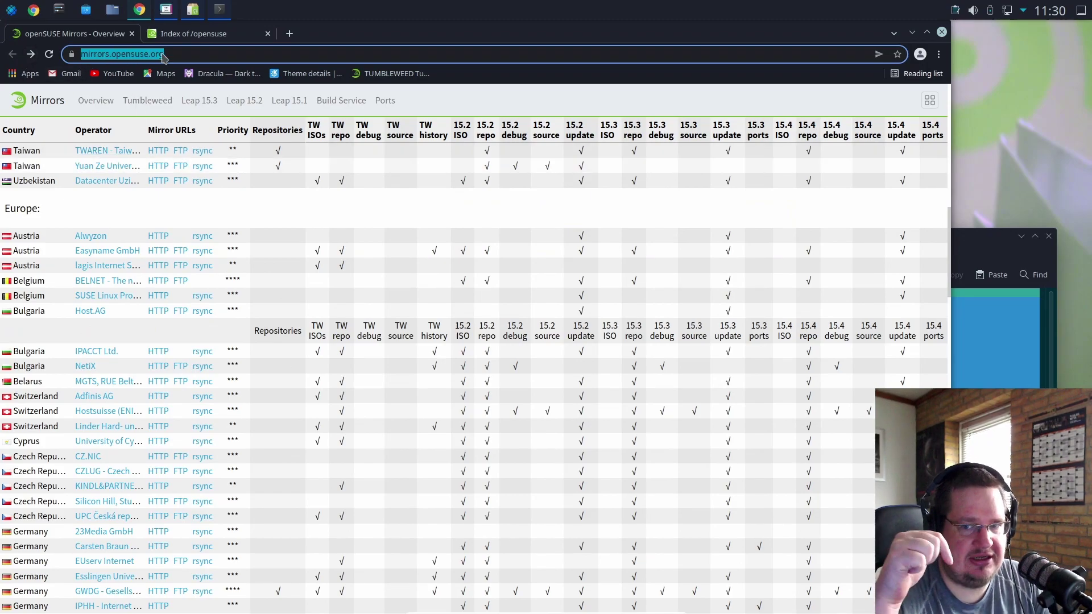
scroll(93, 396, "down", 1)
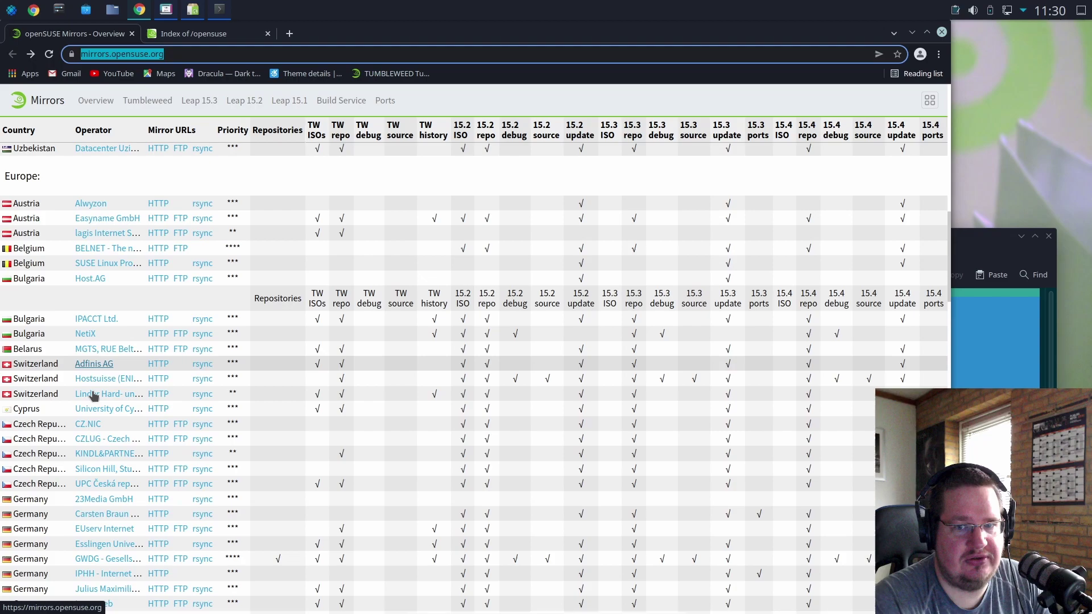
scroll(95, 395, "down", 3)
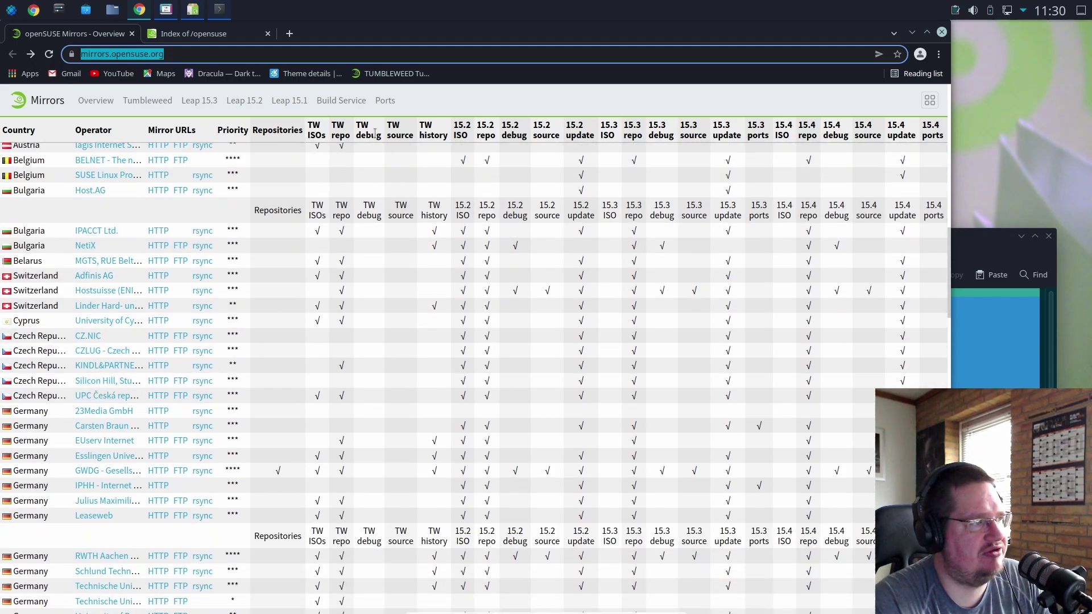
left_click(197, 34)
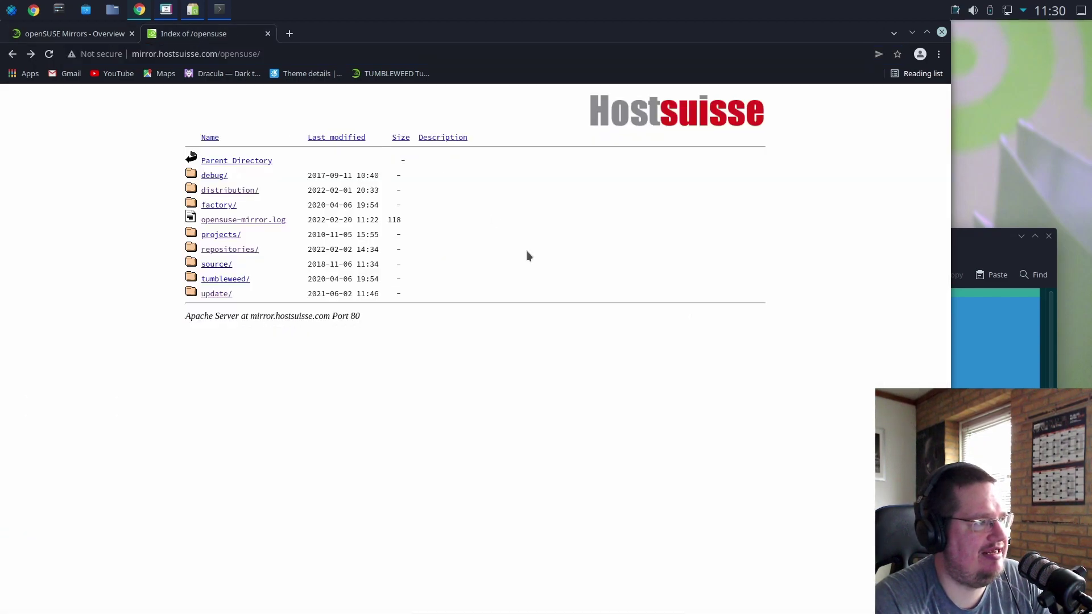
Browse tumbleweed/repo/, peeking into the oss, non-oss and debug folders, ending at repo/
left_click(225, 280)
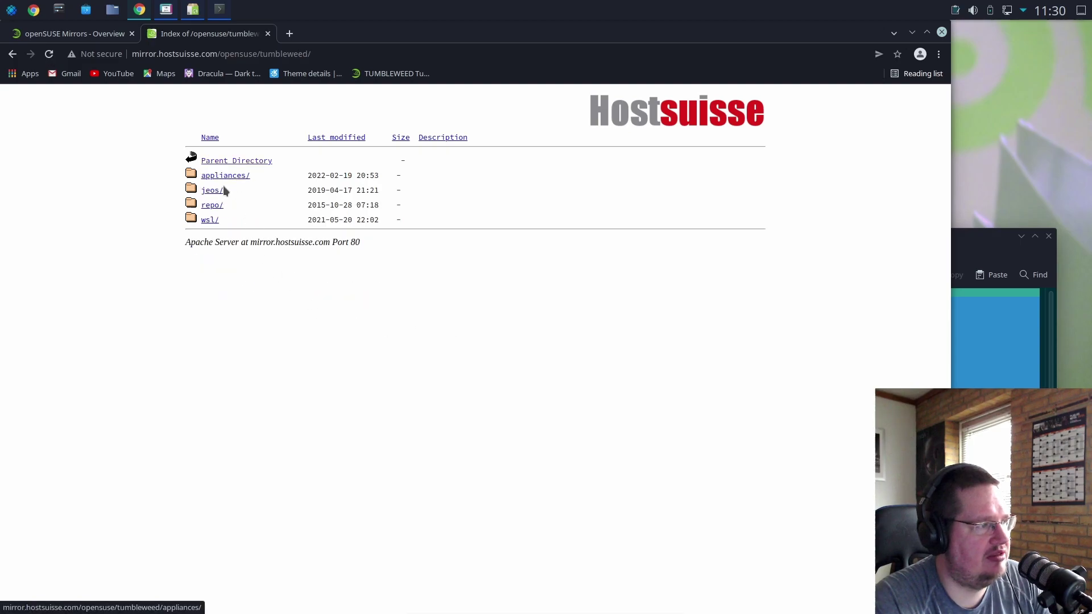
left_click(212, 206)
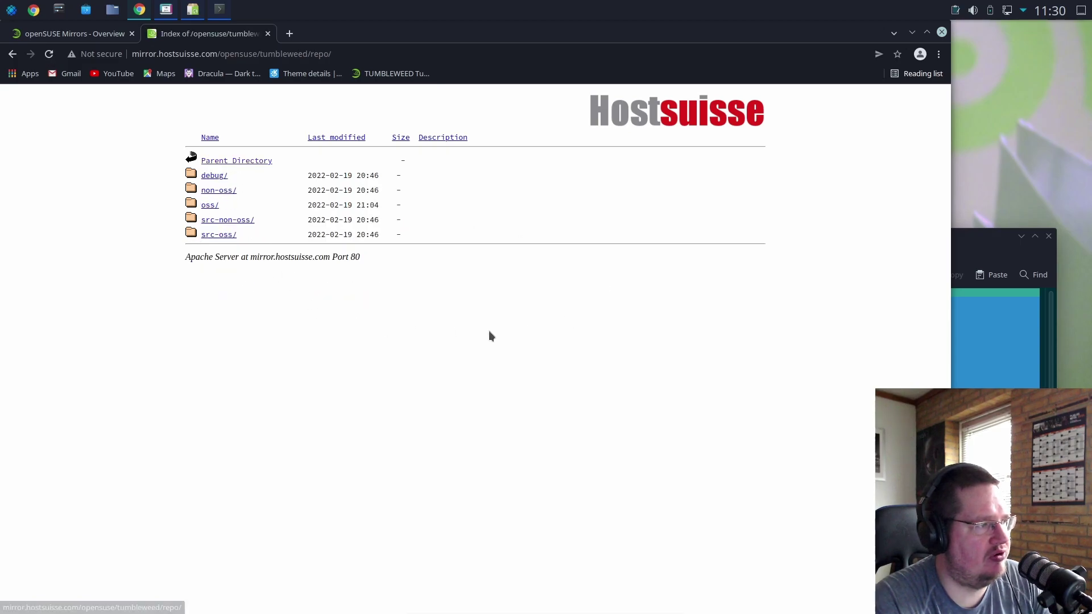
left_click(211, 206)
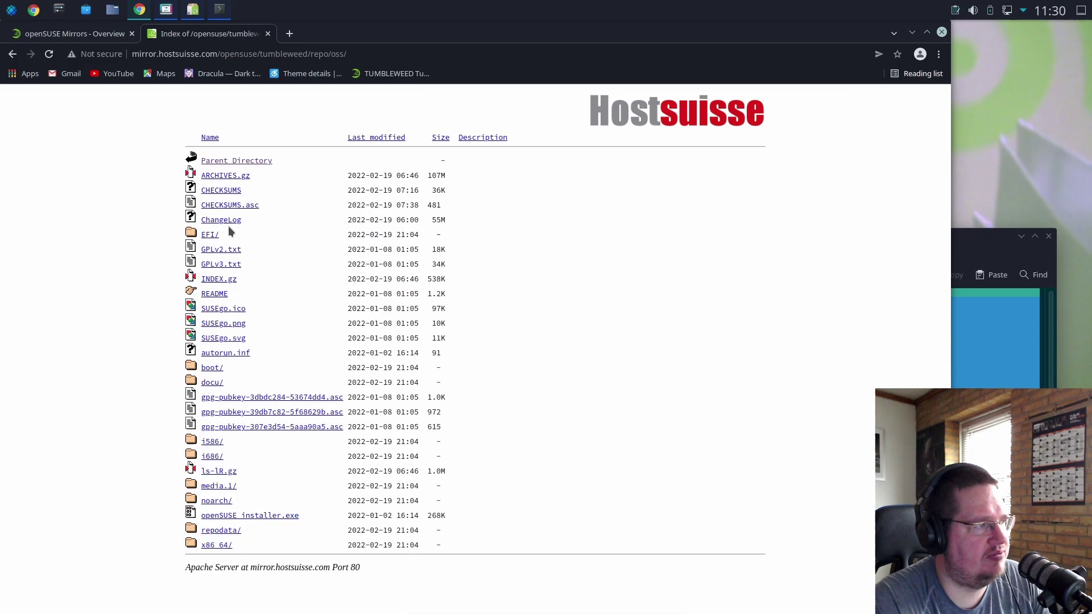
key("alt+Left")
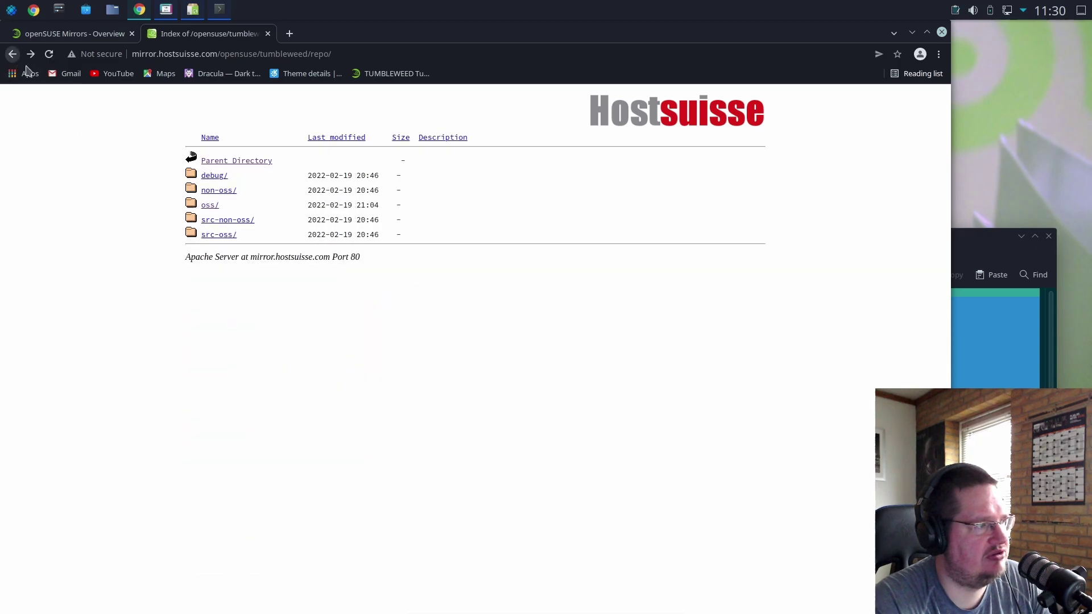
left_click(236, 190)
left_click(12, 55)
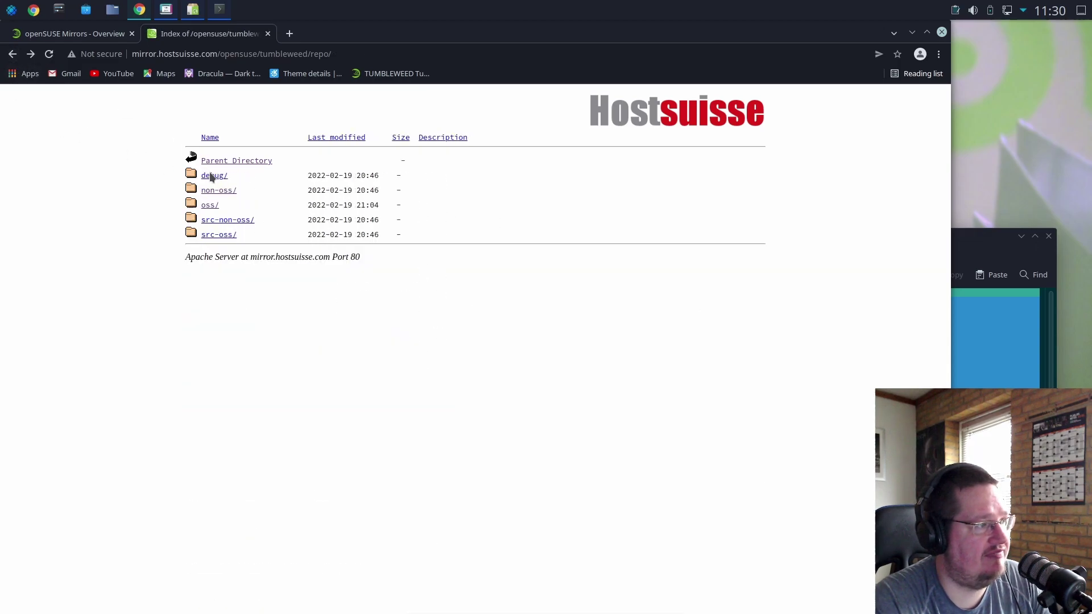
left_click(212, 176)
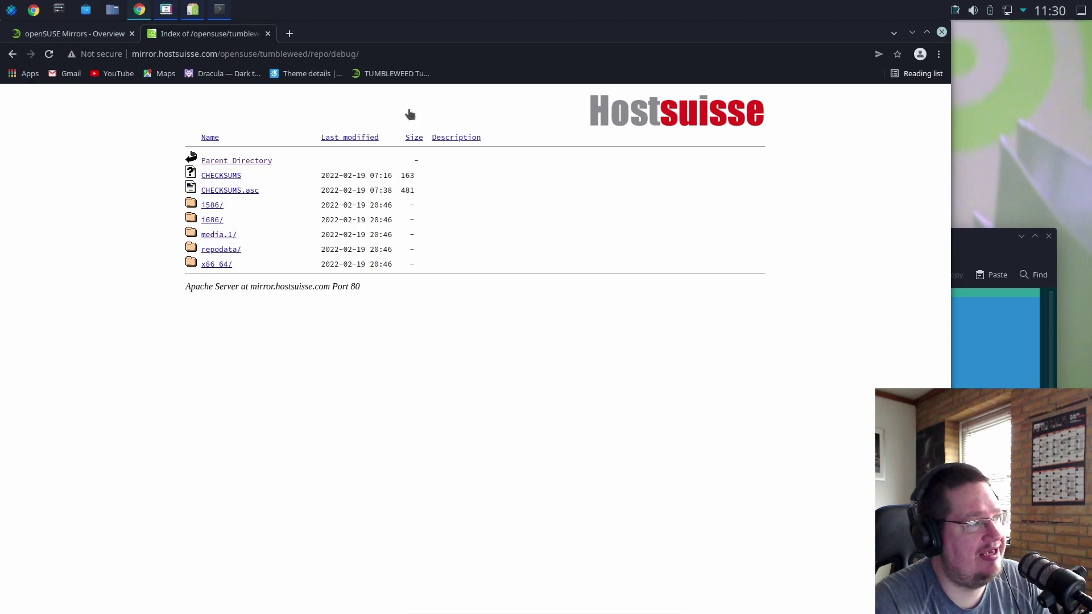
left_click(361, 54)
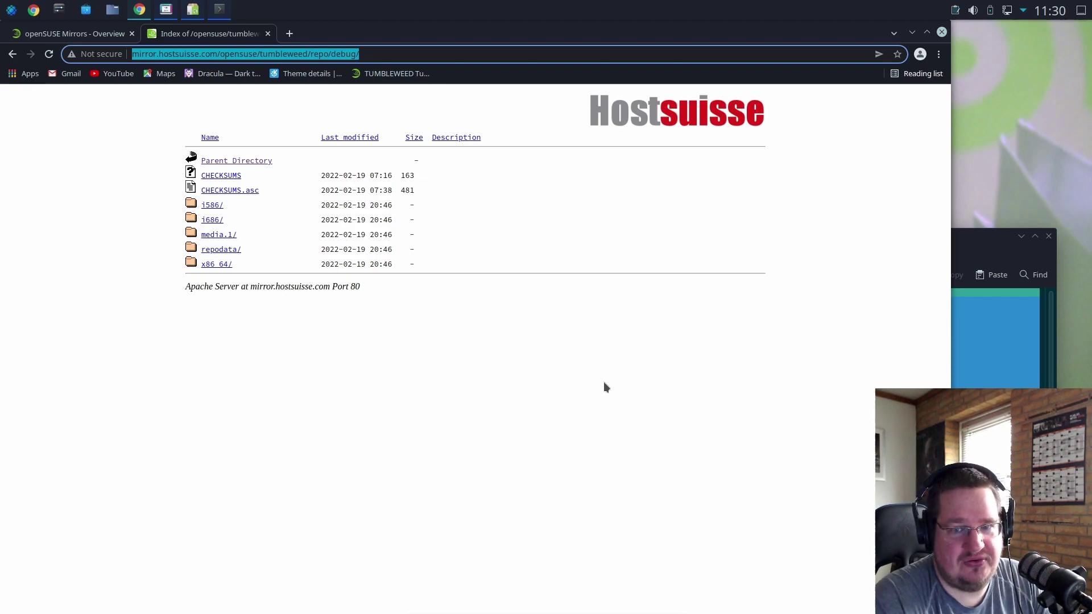
left_click(13, 54)
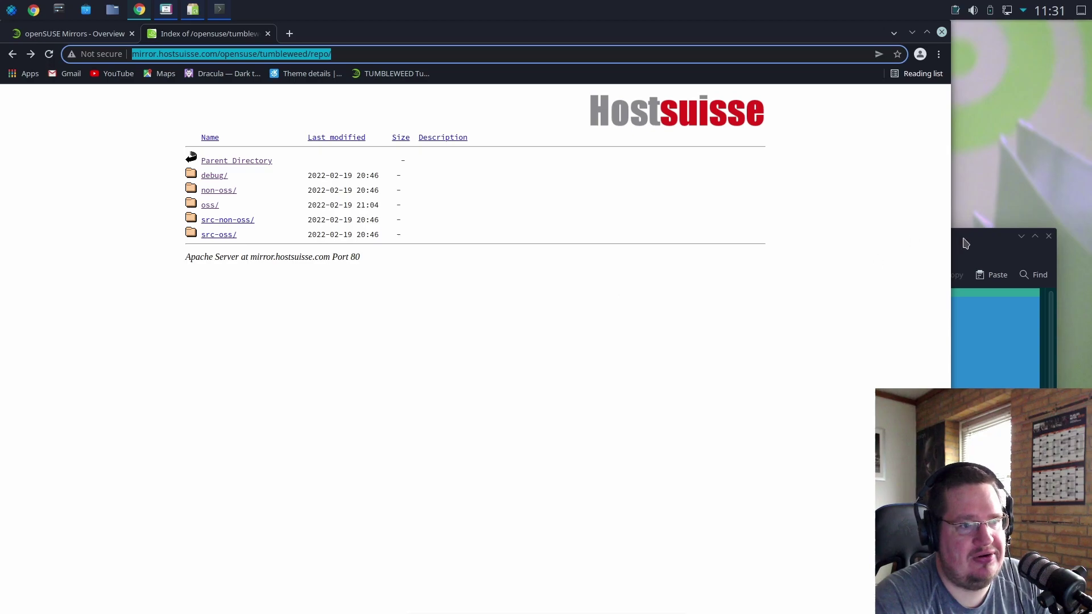
Abort the lock warning and quit text-mode YaST with F9, back to the bash prompt
left_click_drag(964, 239, 915, 206)
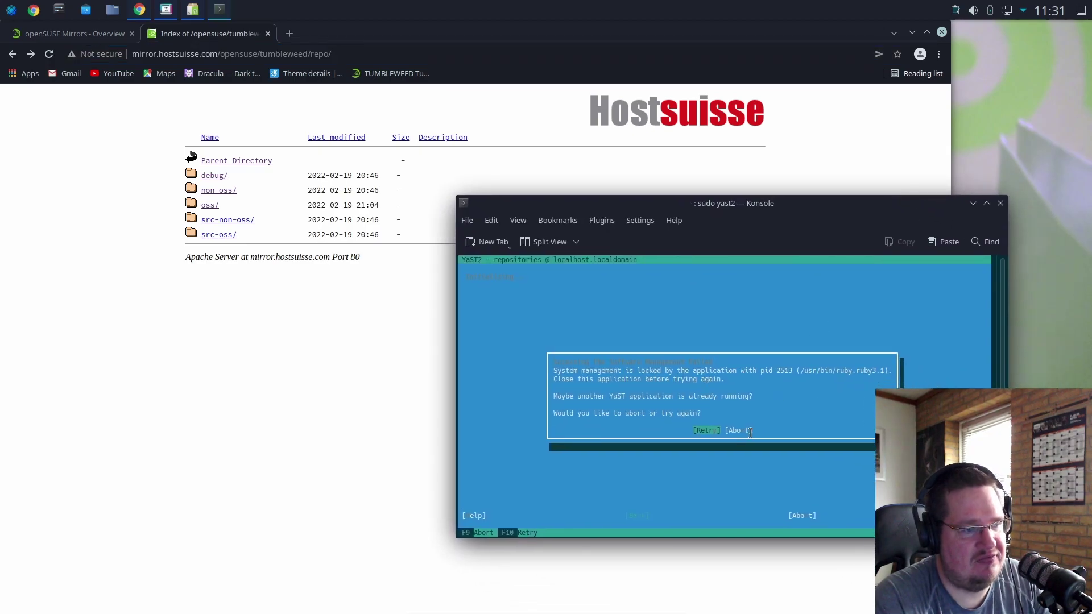
key("Tab")
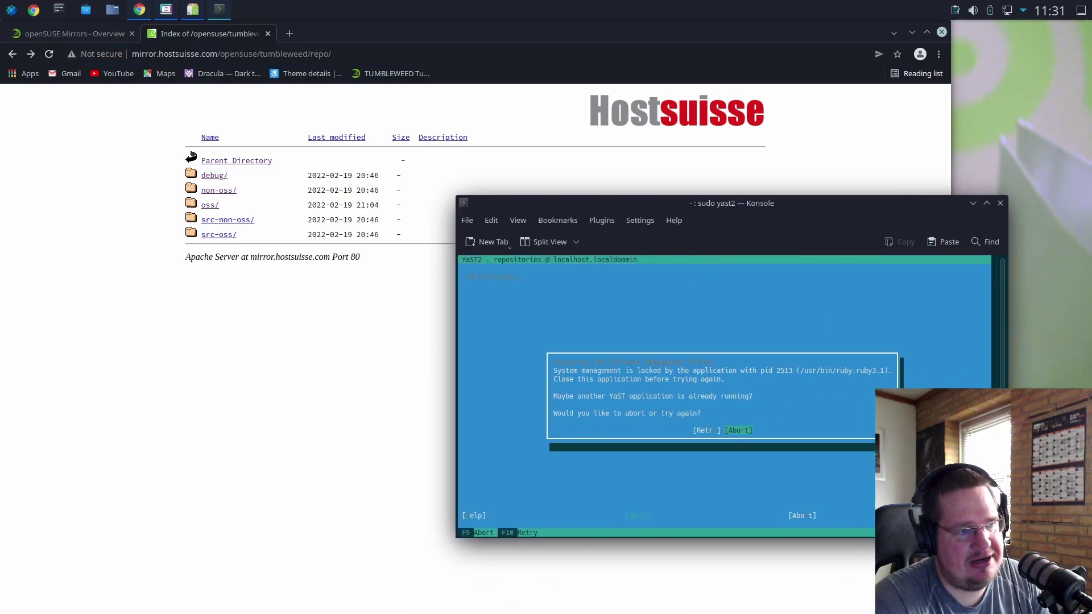
key("Return")
key("Tab")
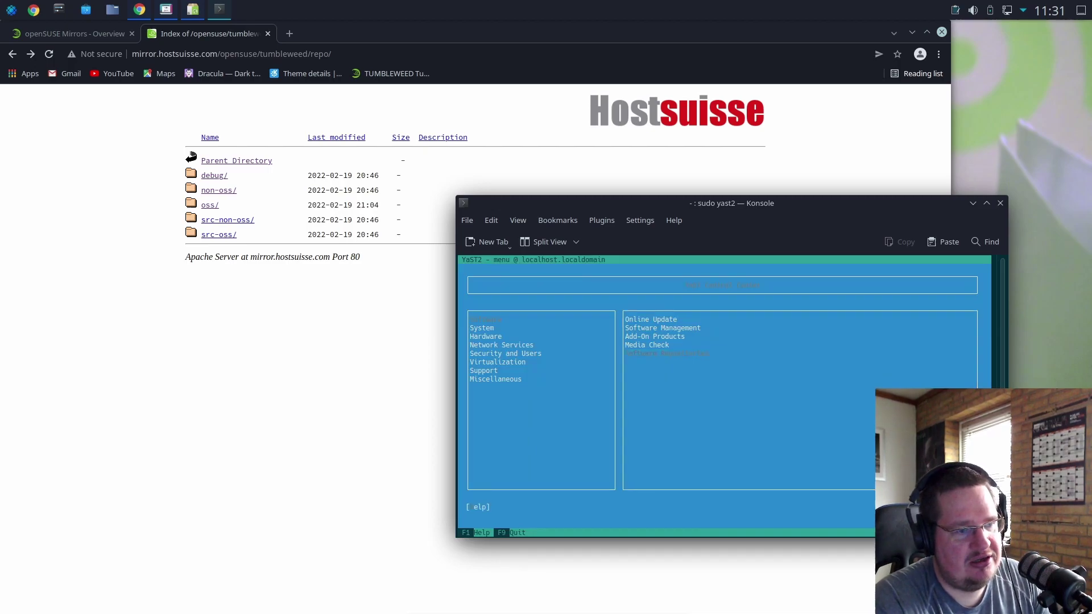
key("F9")
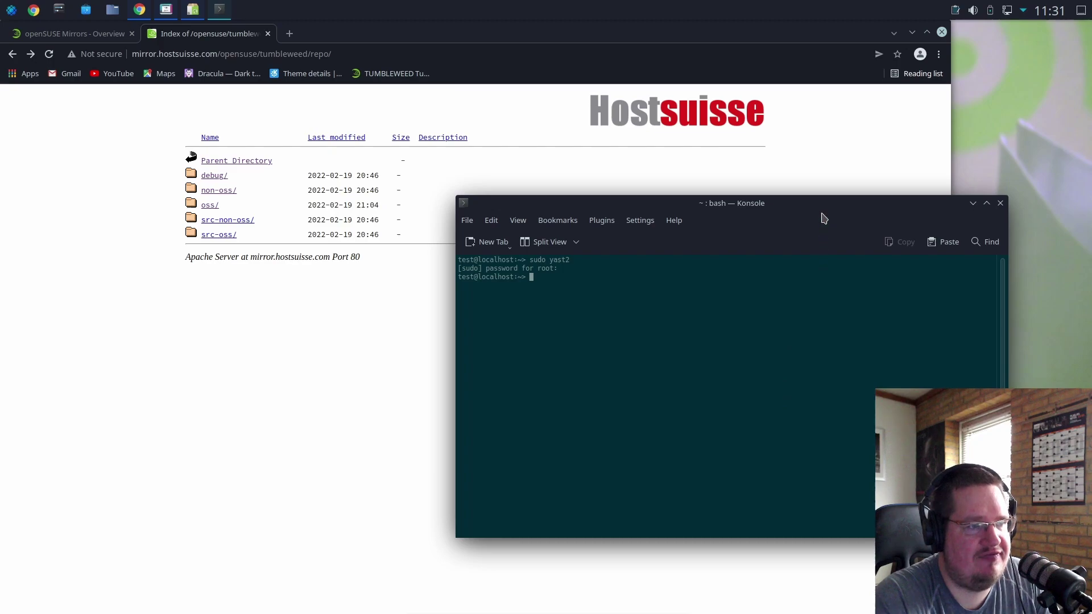
left_click_drag(833, 219, 852, 239)
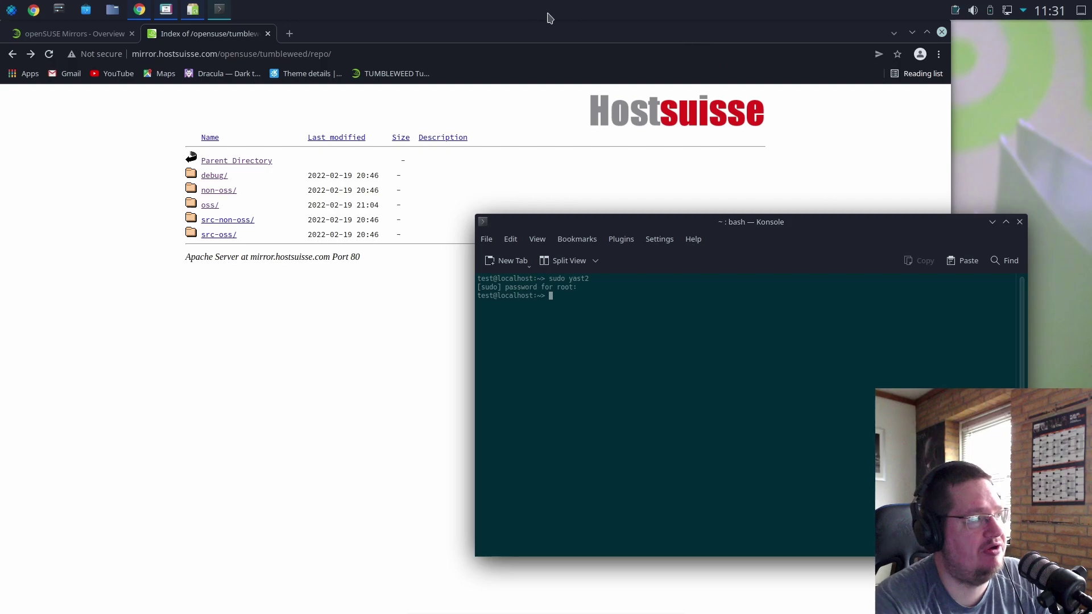
left_click(192, 10)
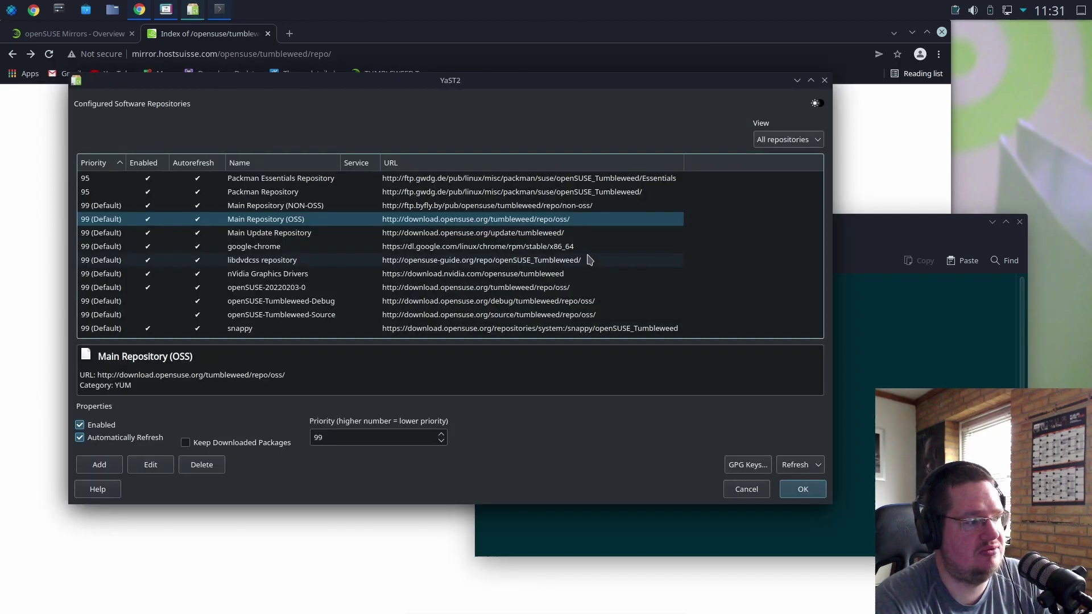
left_click(144, 467)
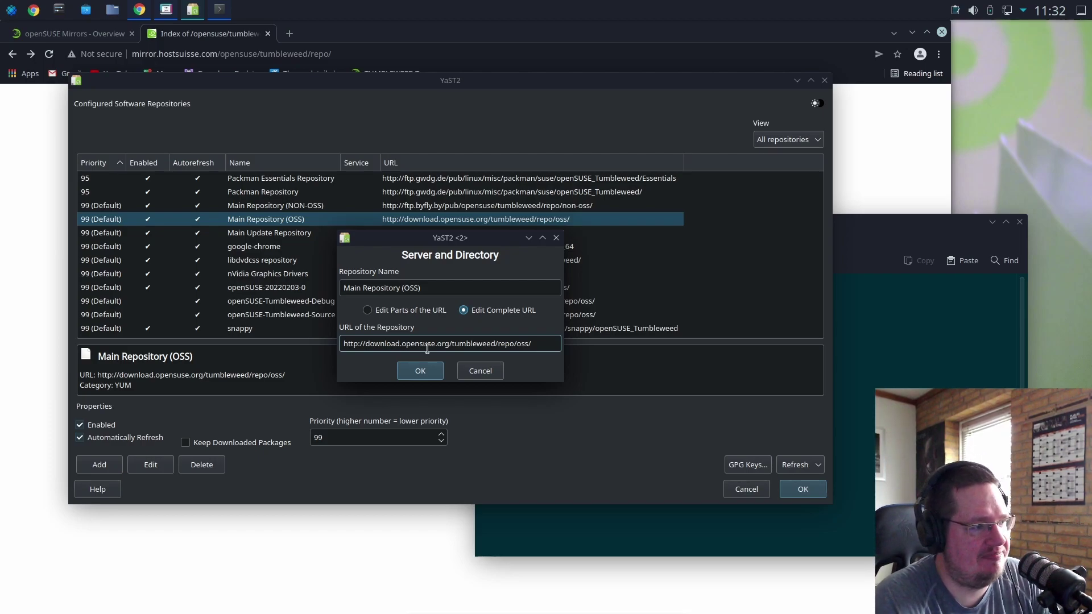
View the openSUSE Mirrors overview table in Chrome, then return to the YaST repository list
left_click(74, 33)
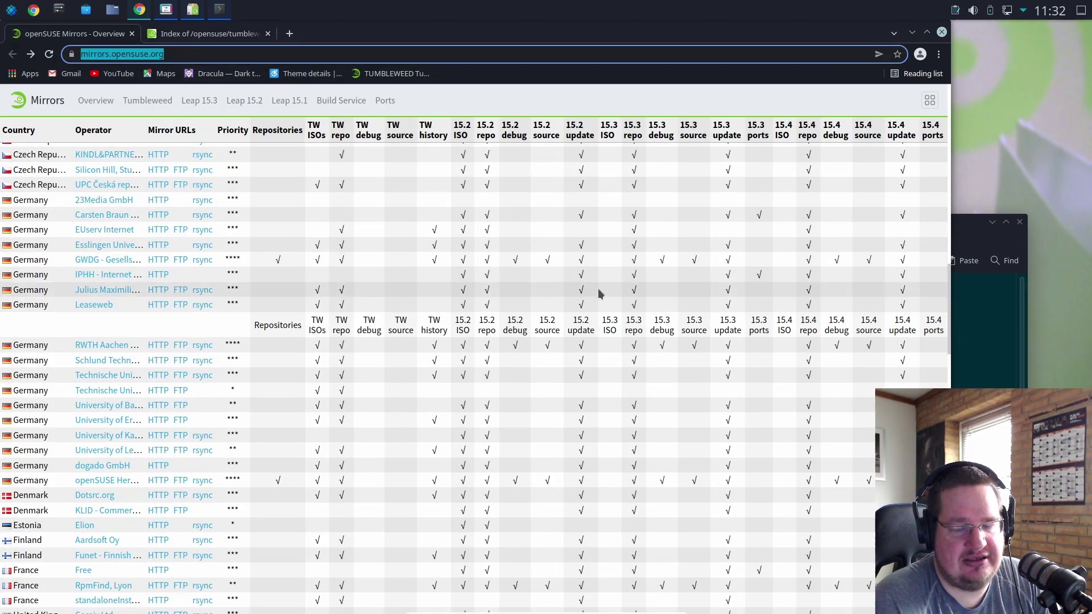
left_click(192, 9)
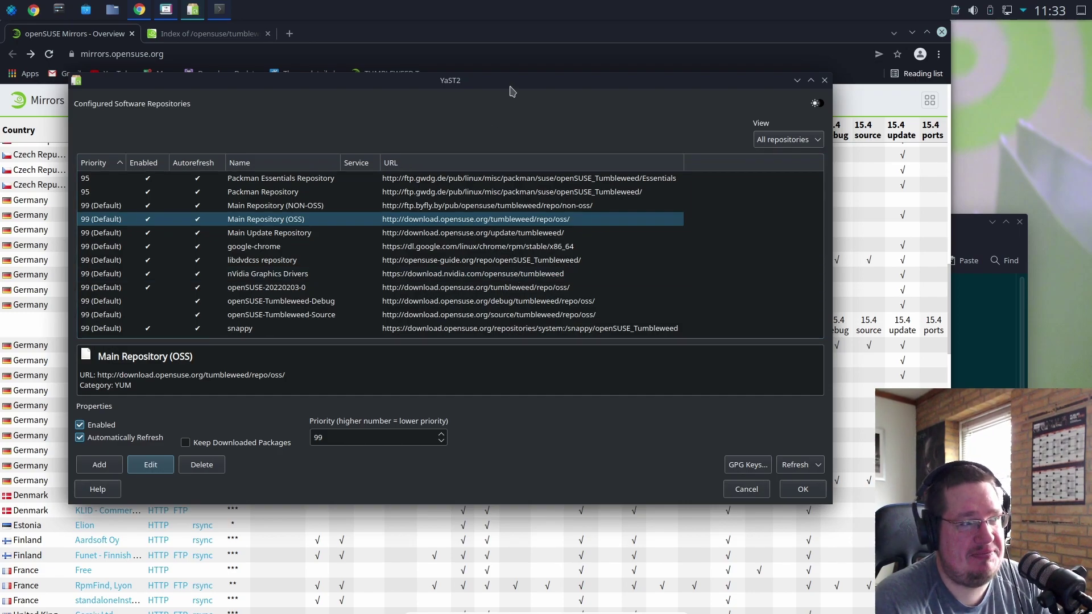
Move the repository window aside and rerun 'sudo yast2' in Konsole for the text-mode Control Center
mouse_move(511, 91)
left_mouse_down()
mouse_move(607, 113)
mouse_move(602, 94)
mouse_move(518, 83)
left_mouse_up()
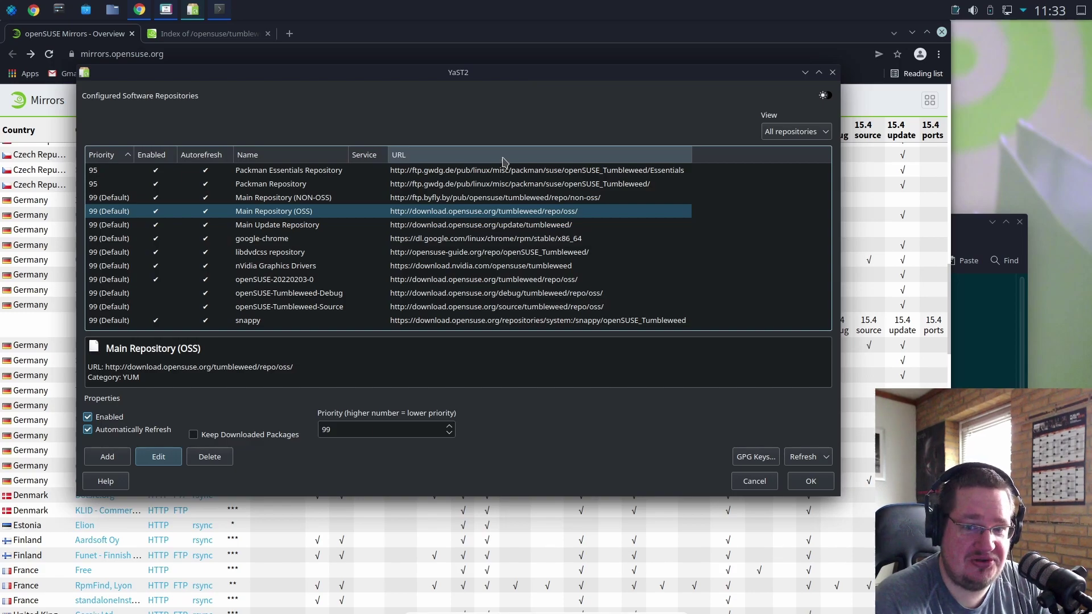
left_click(960, 238)
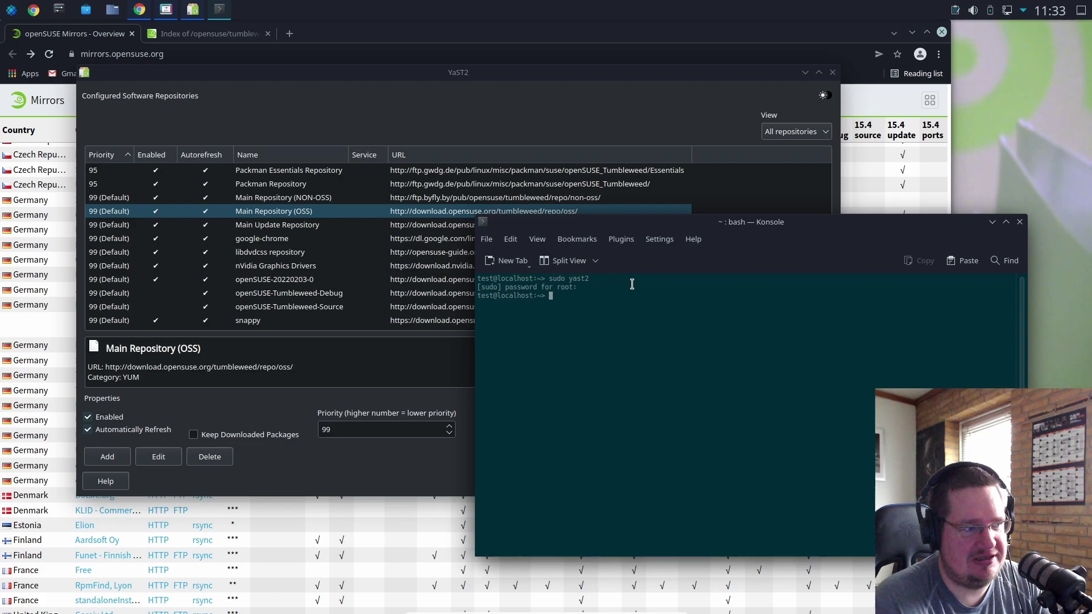
key("Up")
key("Return")
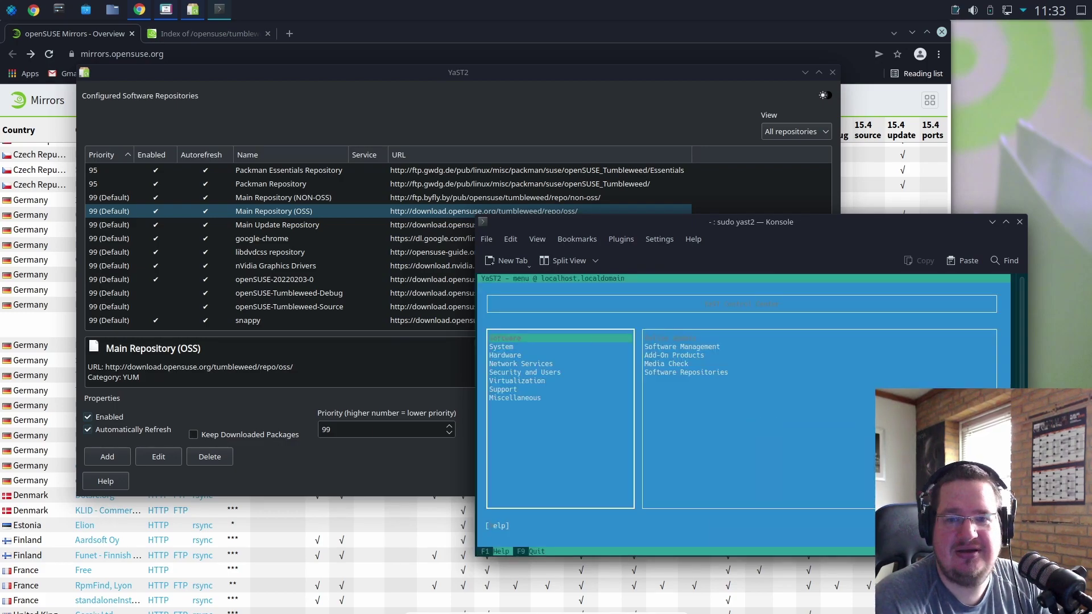